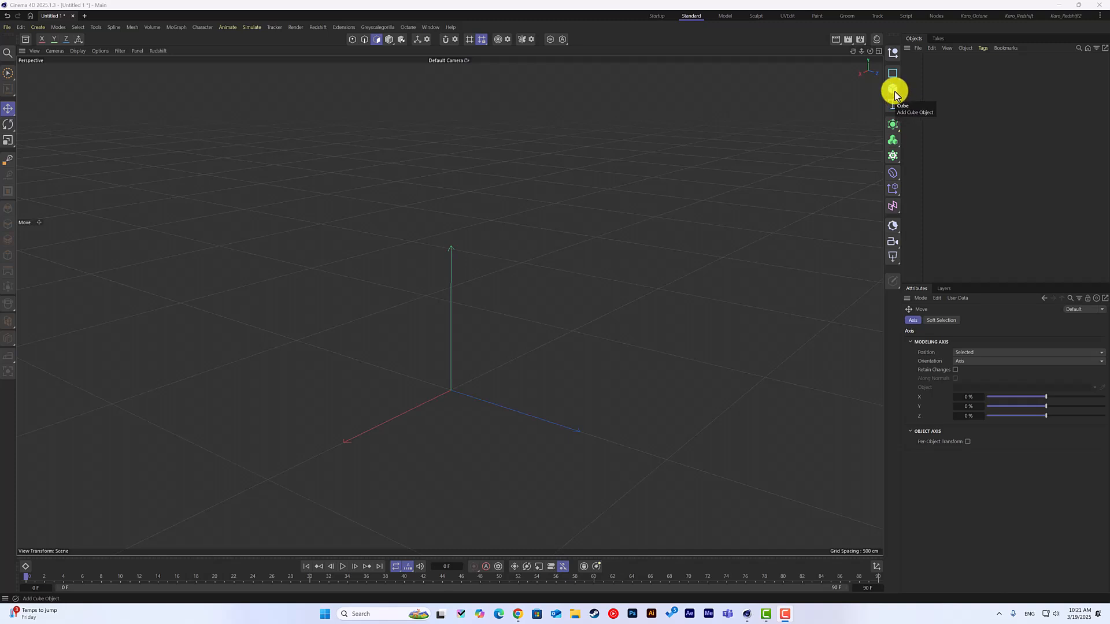
- Add a Disc primitive to the empty scene
click(894, 94)
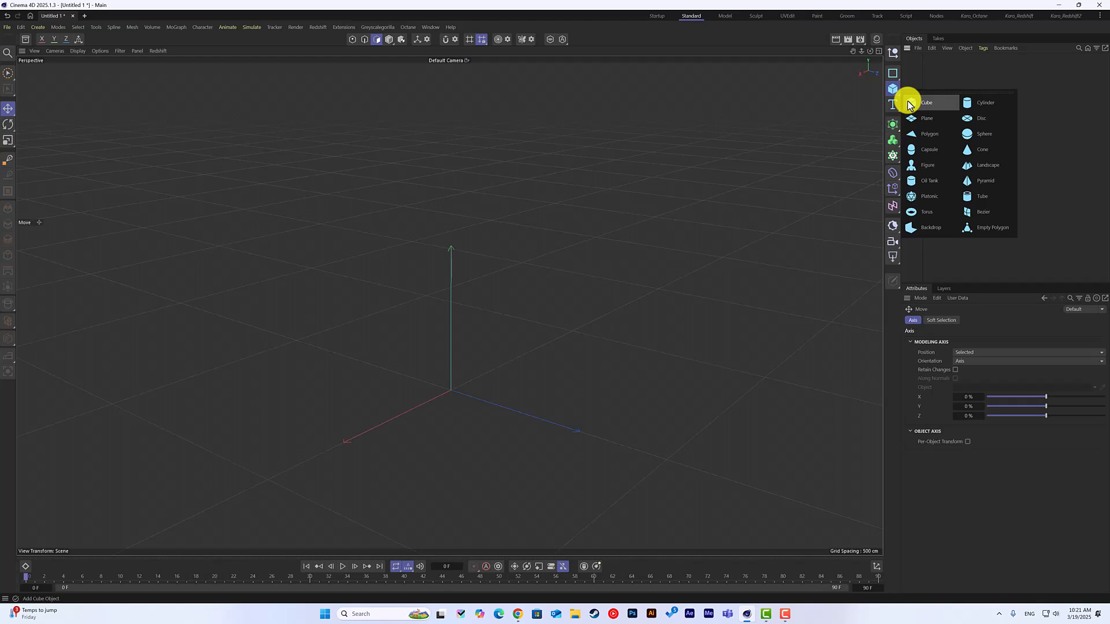
click(979, 121)
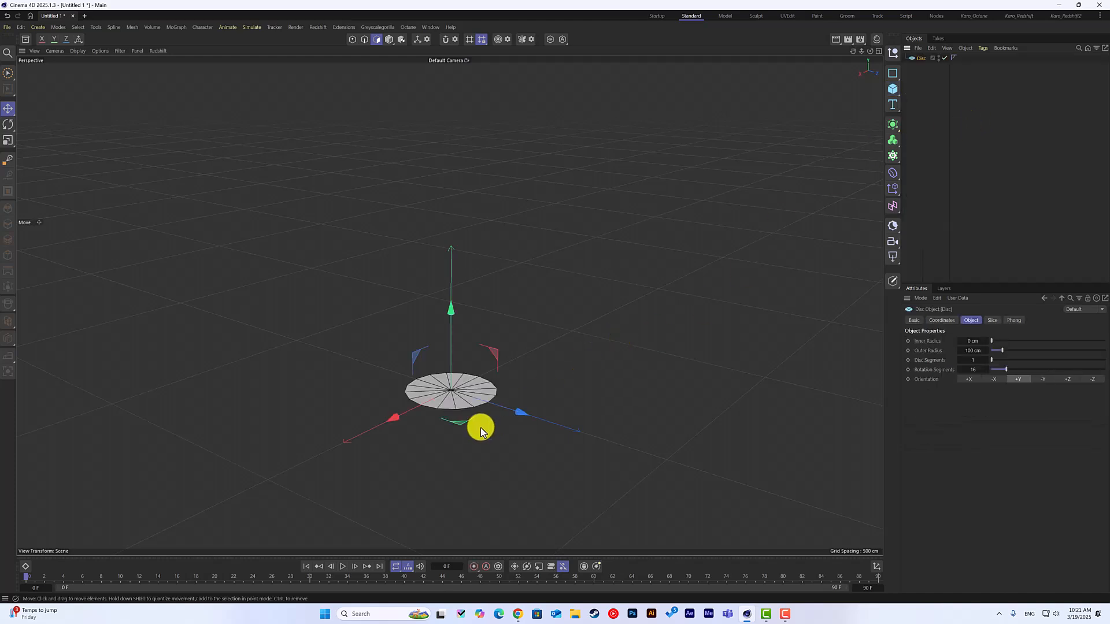
scroll(454, 435, up, 10)
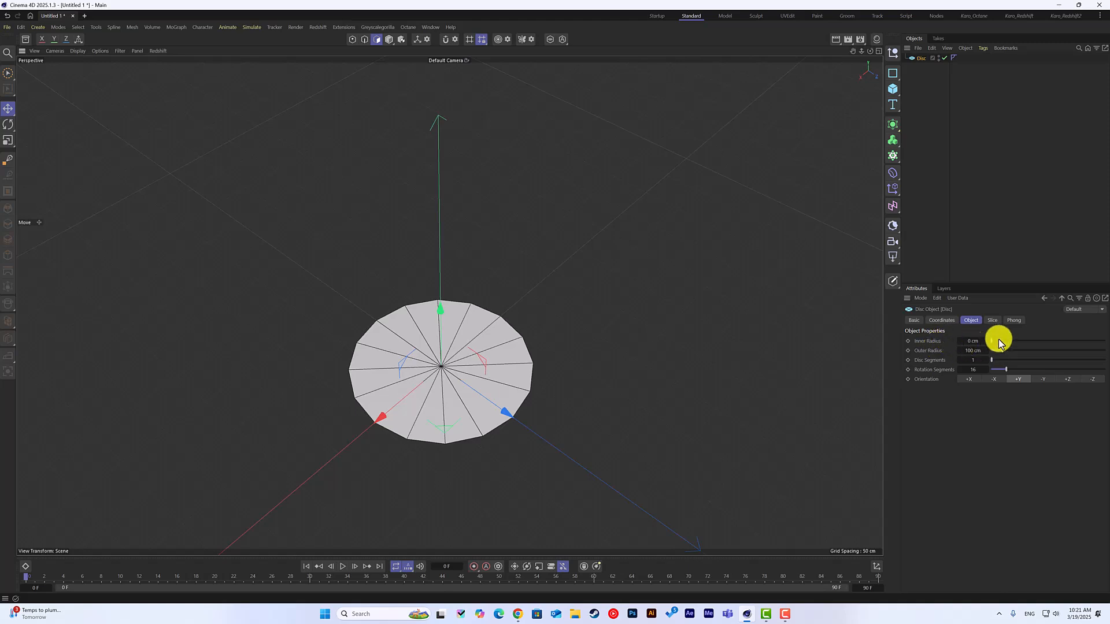
- Try out the disc's parameters with an outer radius of 353 cm, 7 disc segments and 100 rotation segments, restoring the defaults
drag(992, 342, 1032, 351)
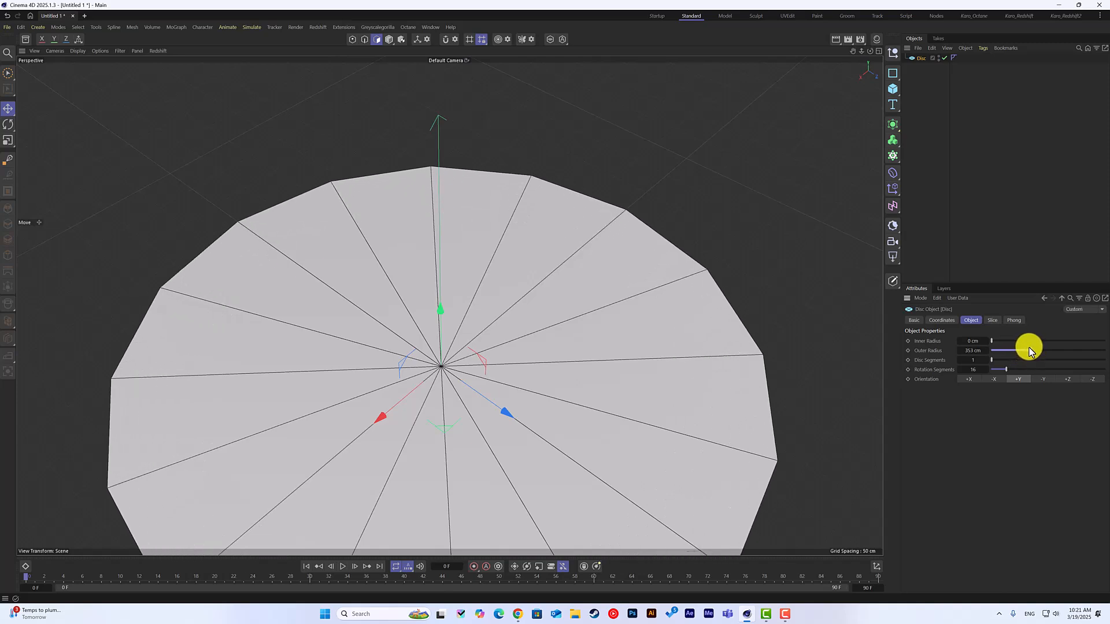
key(ctrl+z)
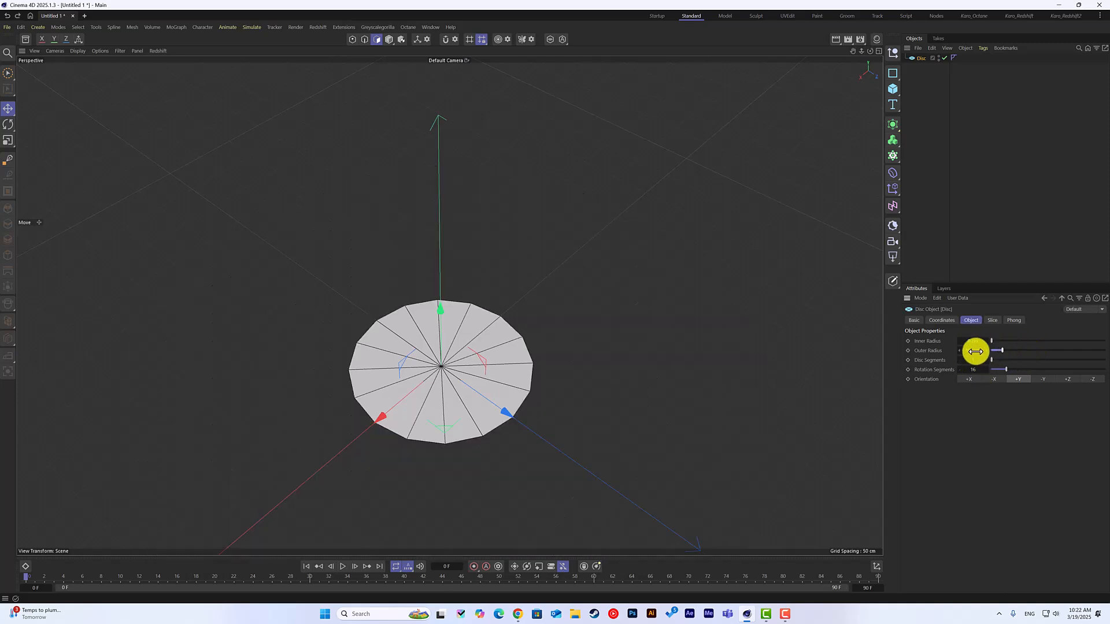
mouse_move(995, 363)
mouse_down()
mouse_move(1009, 360)
mouse_move(998, 363)
mouse_up()
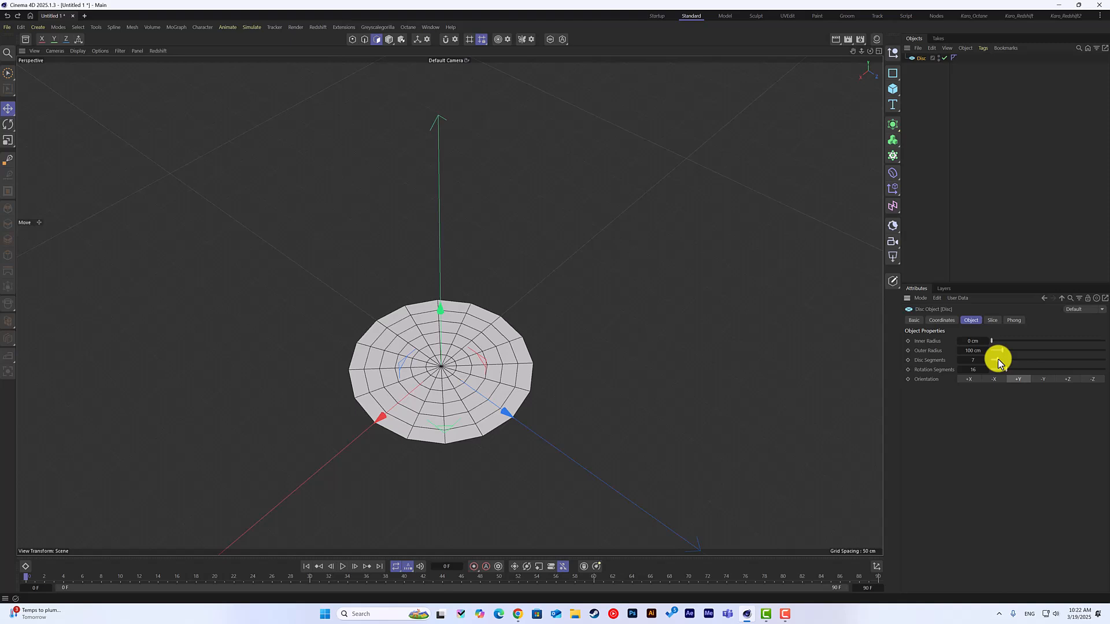
mouse_move(998, 363)
mouse_down()
mouse_move(1001, 371)
mouse_move(991, 362)
mouse_up()
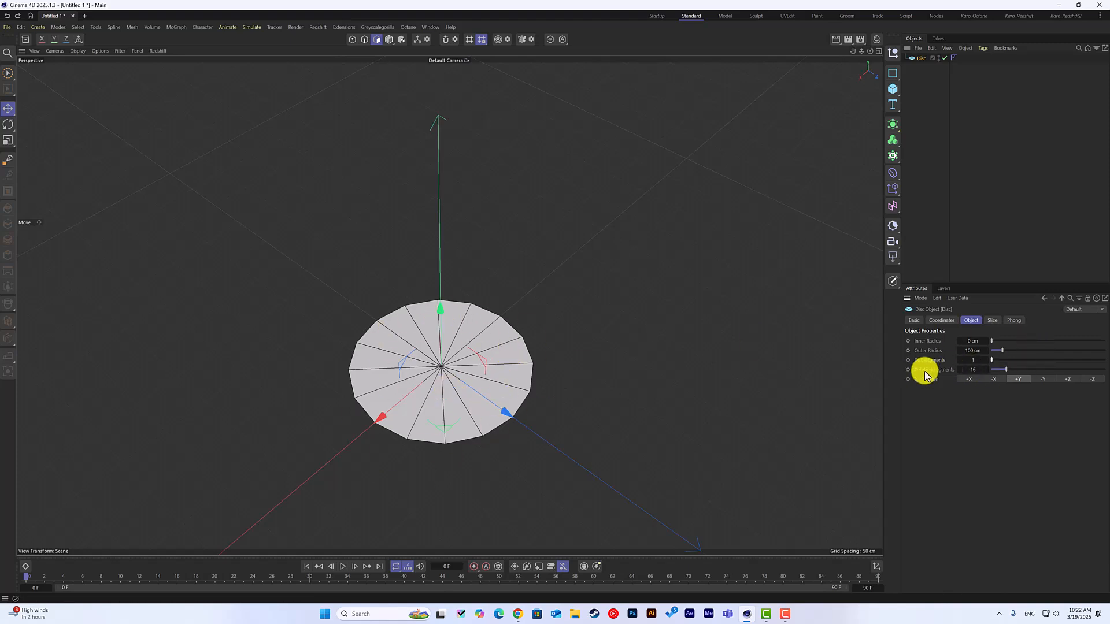
drag(1007, 369, 1106, 370)
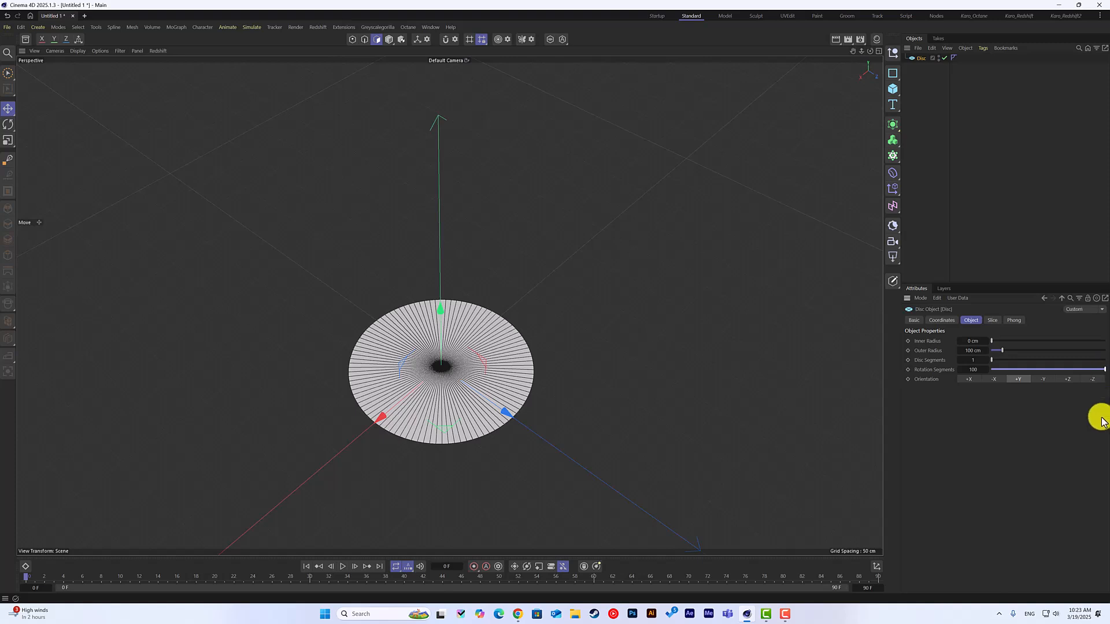
key(ctrl+z)
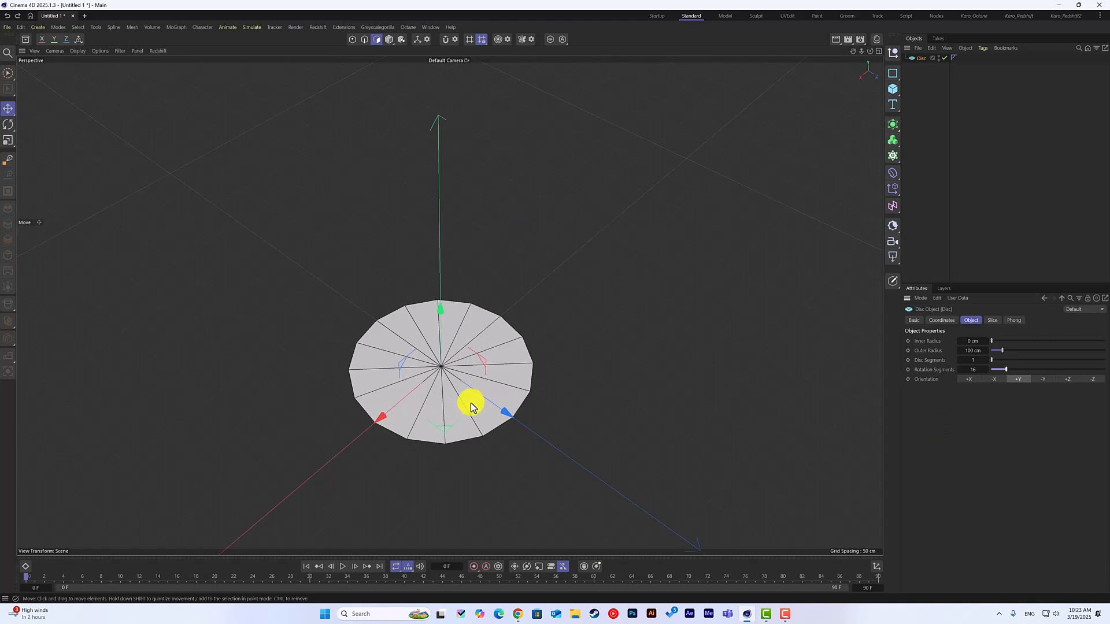
- Convert the disc primitive into an editable polygon object
alt+middle_drag(433, 445, 424, 393)
alt+drag(424, 393, 495, 375)
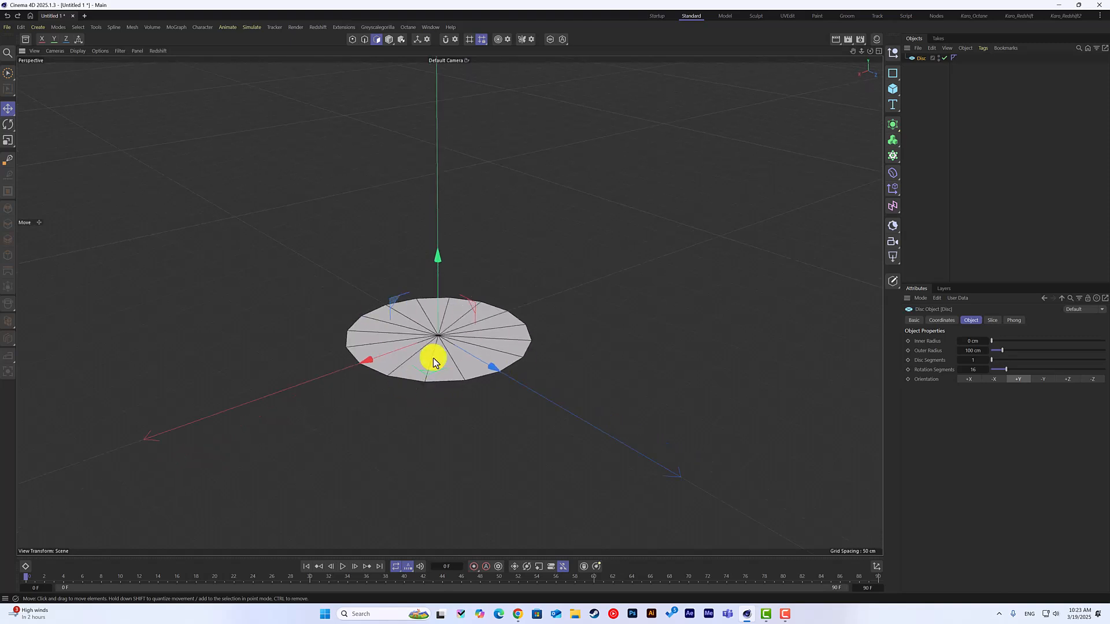
alt+drag(564, 330, 560, 345)
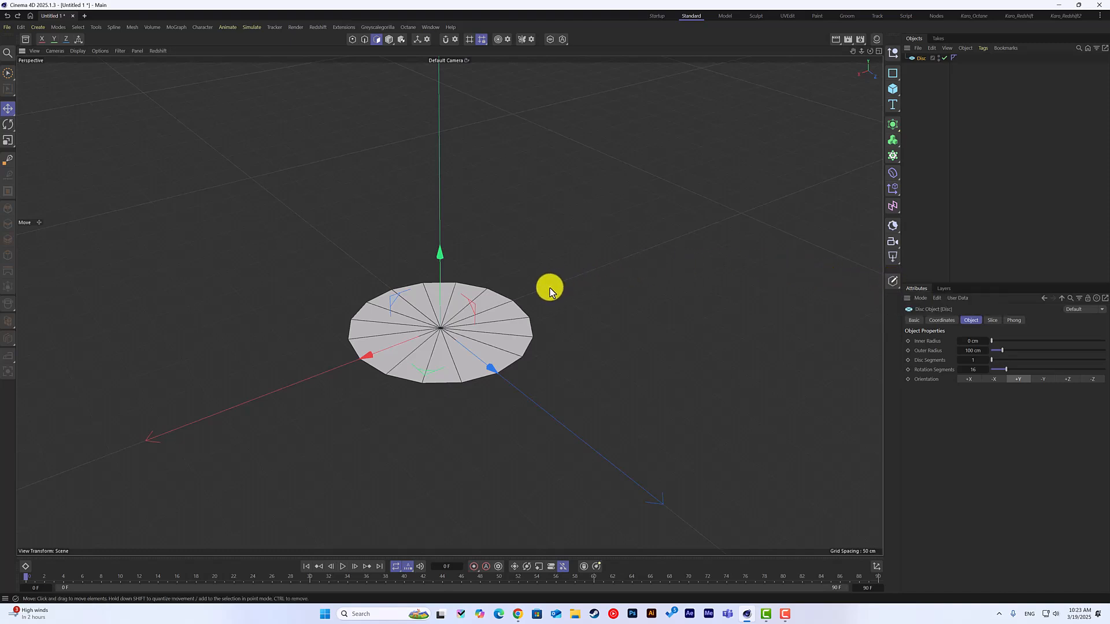
key(c)
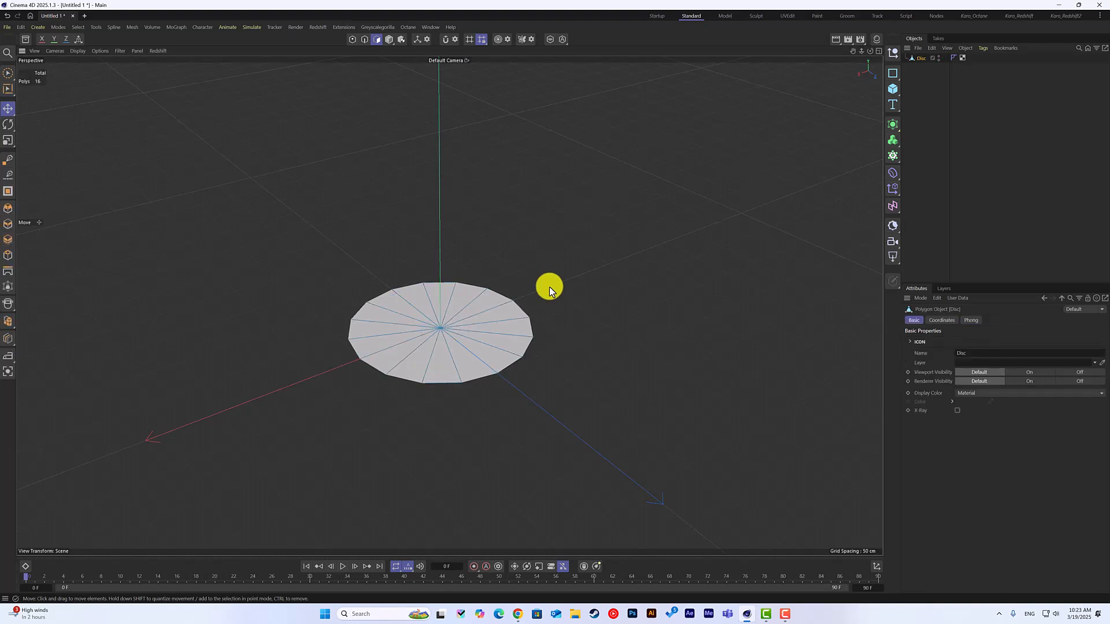
mouse_move(527, 297)
alt+mouse_down()
mouse_move(543, 327)
mouse_move(498, 307)
mouse_move(545, 313)
mouse_move(510, 300)
alt+mouse_up()
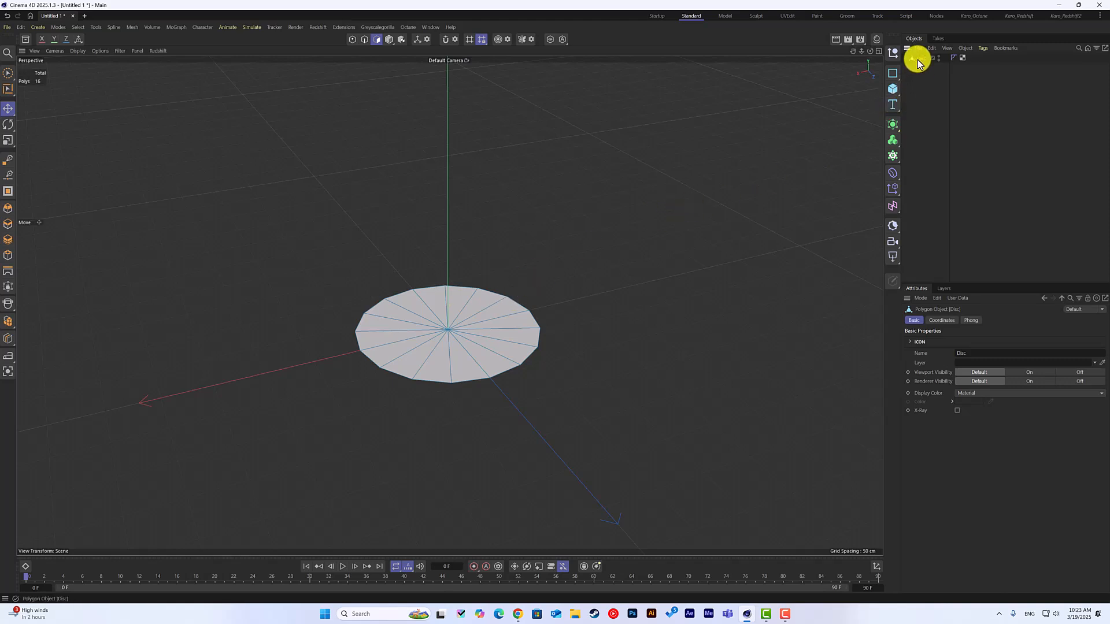
click(365, 40)
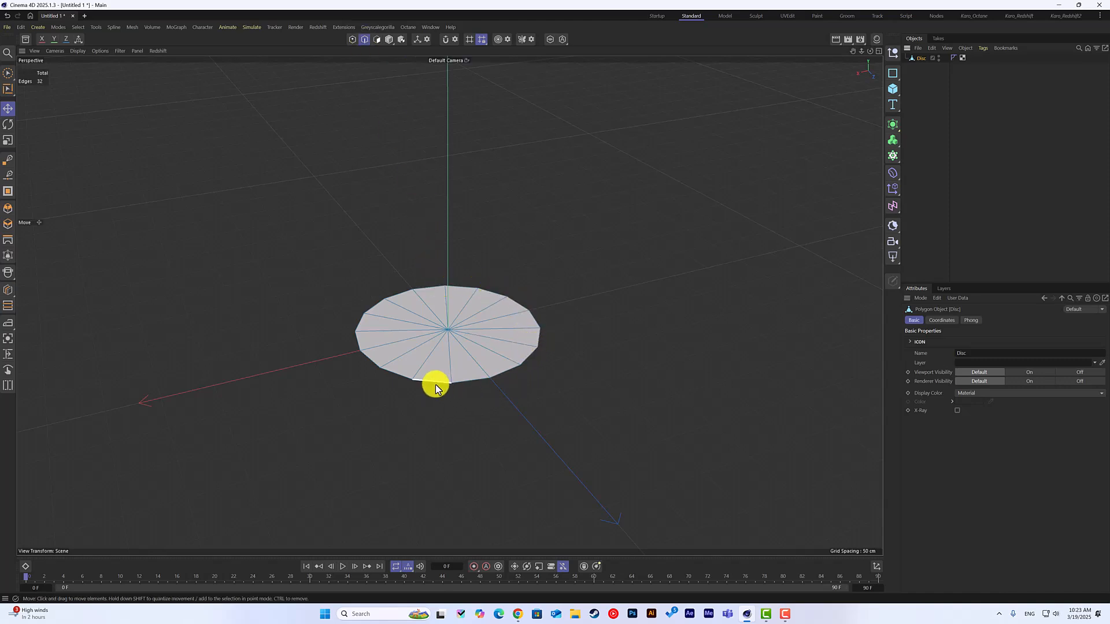
click(379, 39)
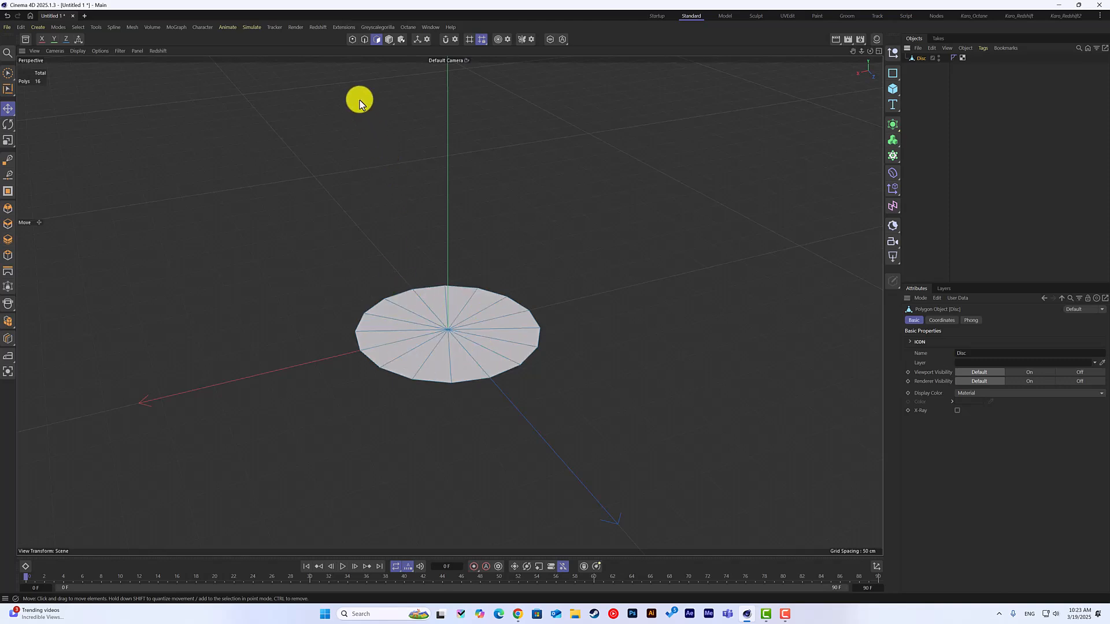
click(353, 40)
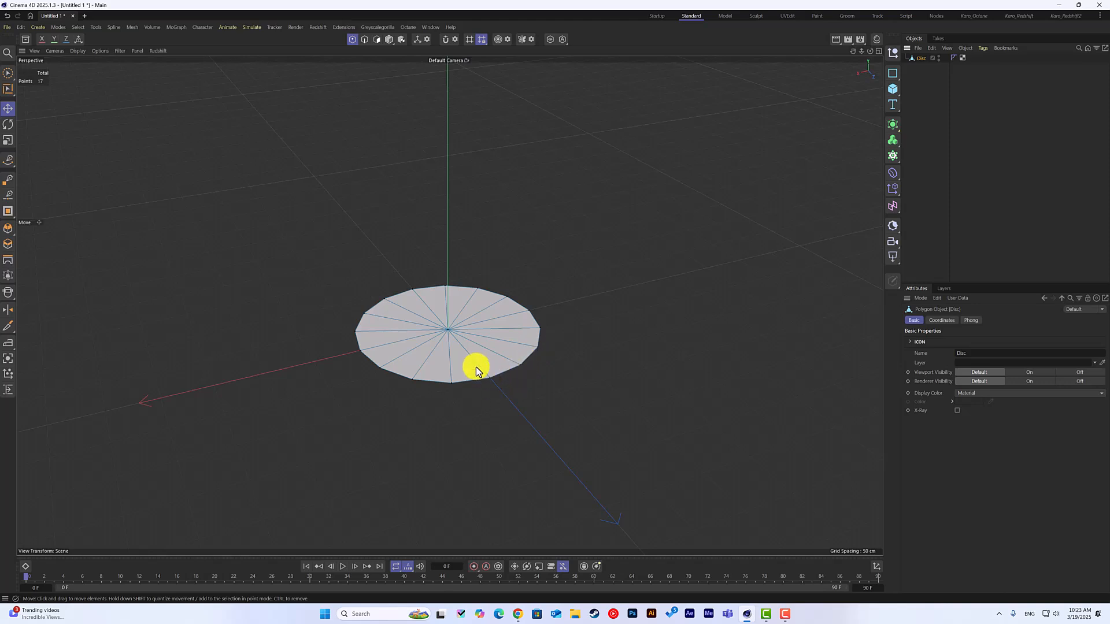
- Select the disc's outer rim as an edge loop in edge mode with Loop Selection
click(364, 40)
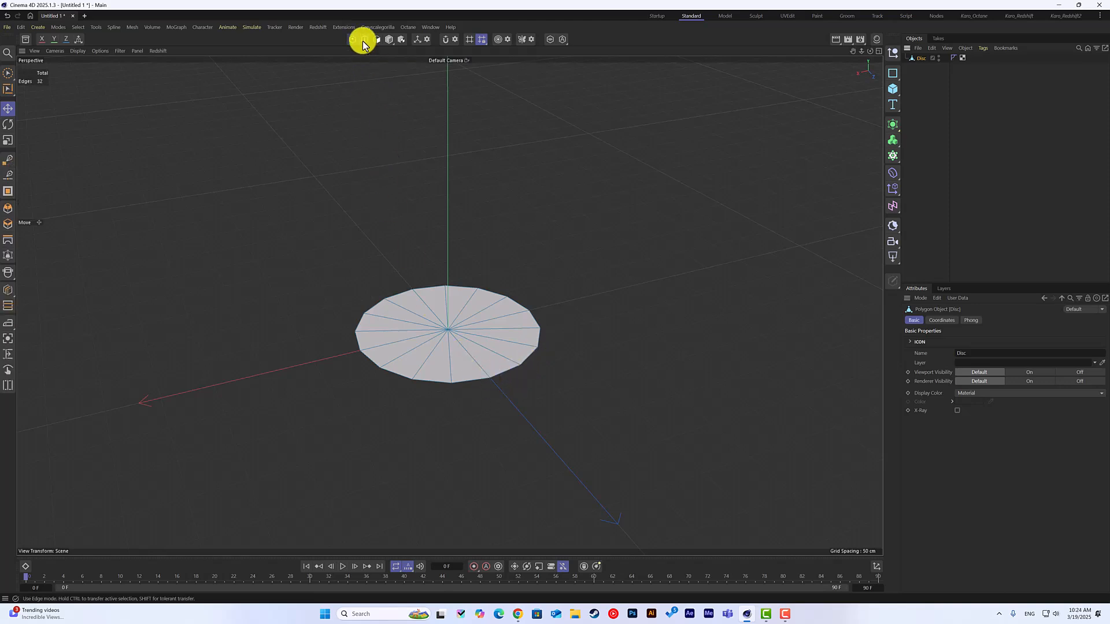
click(8, 92)
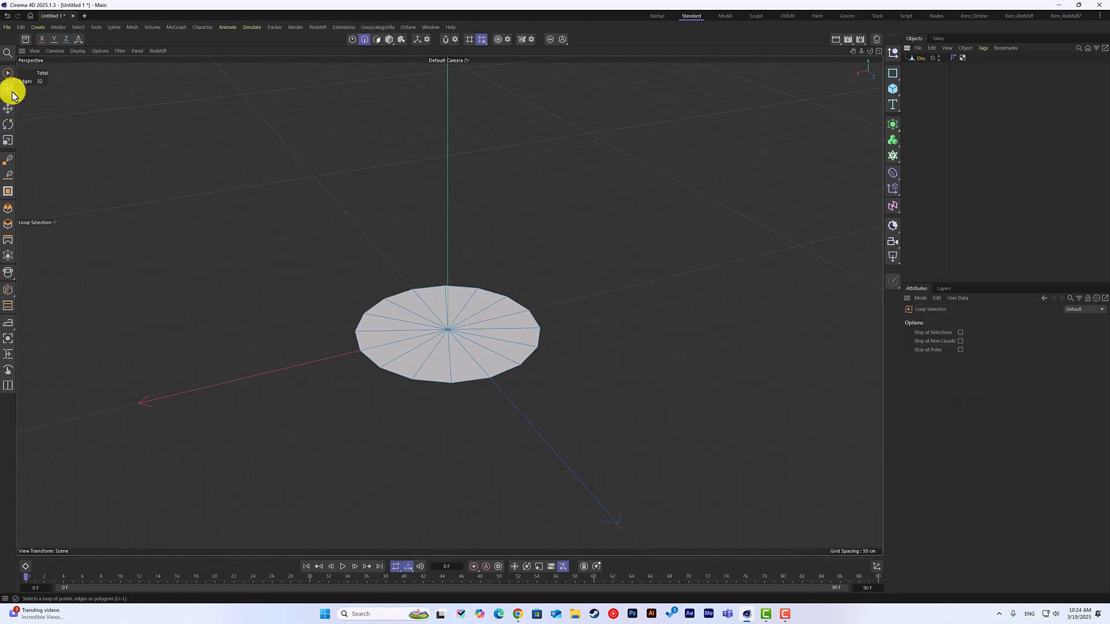
alt+drag(412, 297, 472, 263)
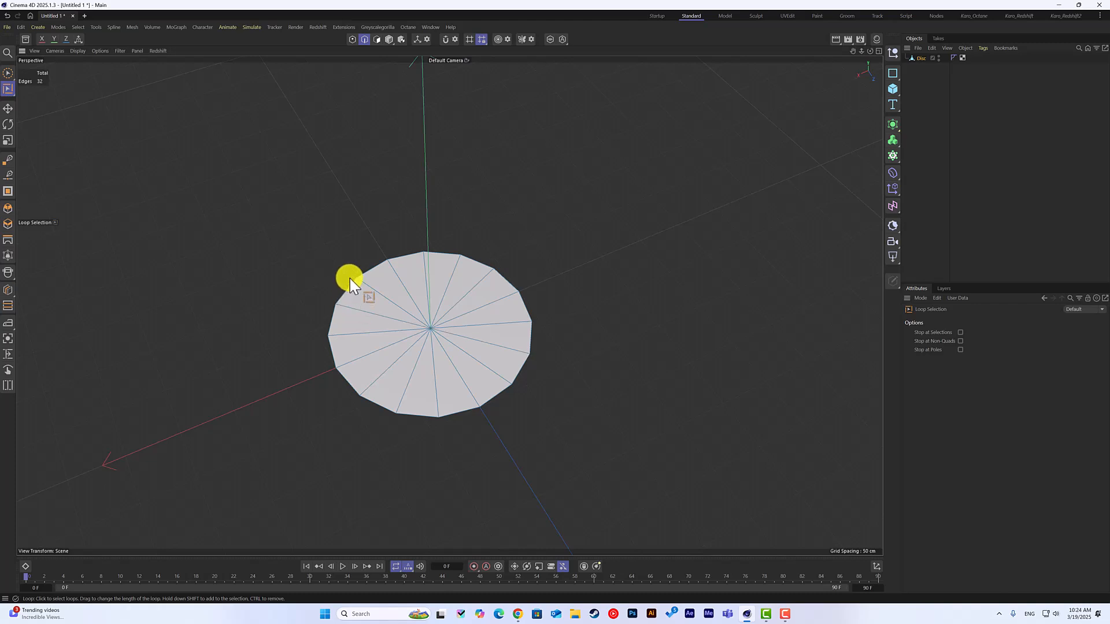
click(444, 256)
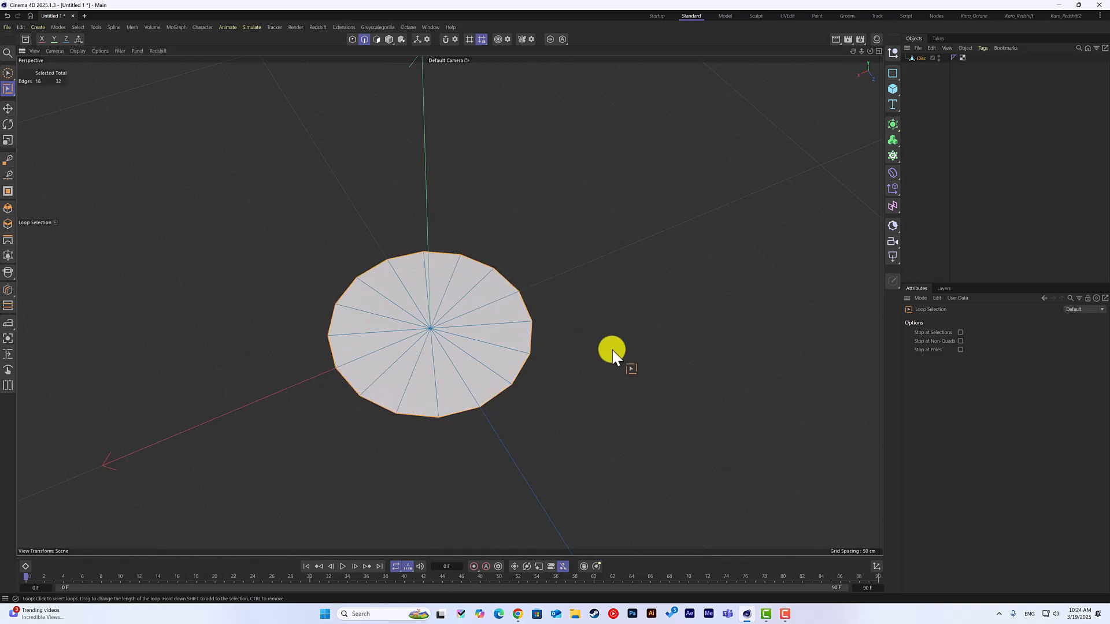
- Extrude the selected rim edges straight up by about 250 cm to form an open cylinder wall
alt+drag(616, 439, 584, 395)
alt+drag(513, 221, 559, 200)
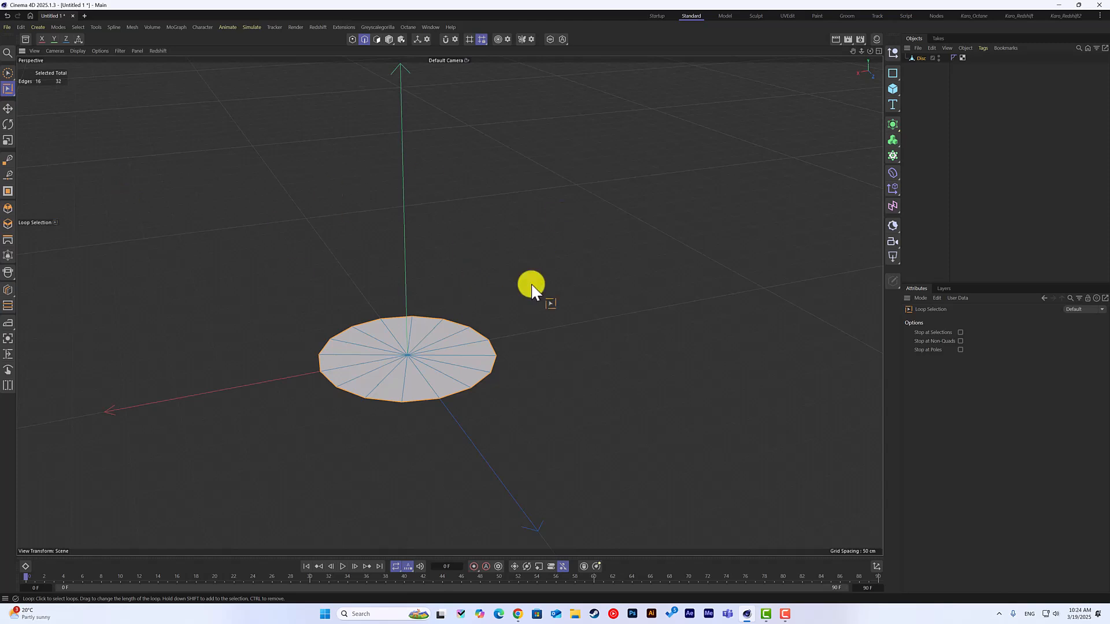
right_click(498, 191)
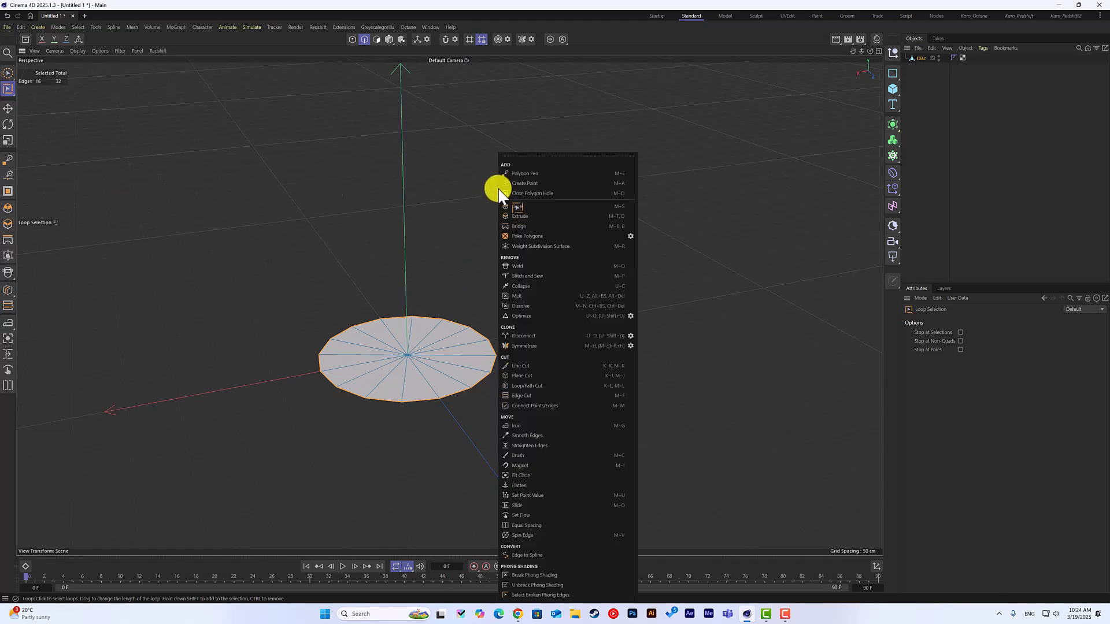
click(533, 217)
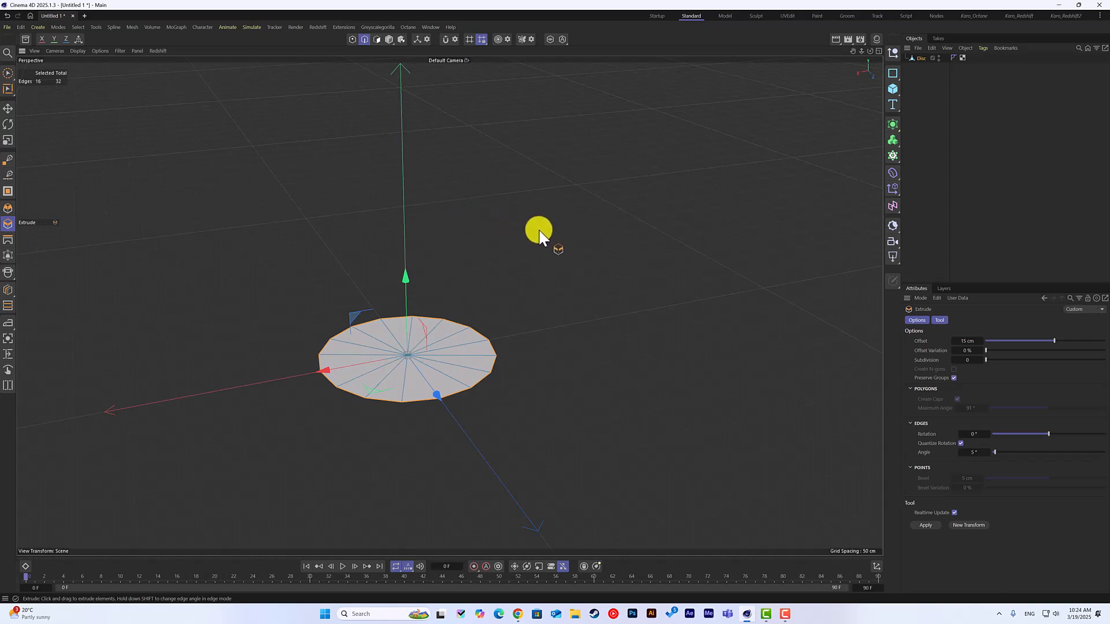
drag(530, 233, 740, 294)
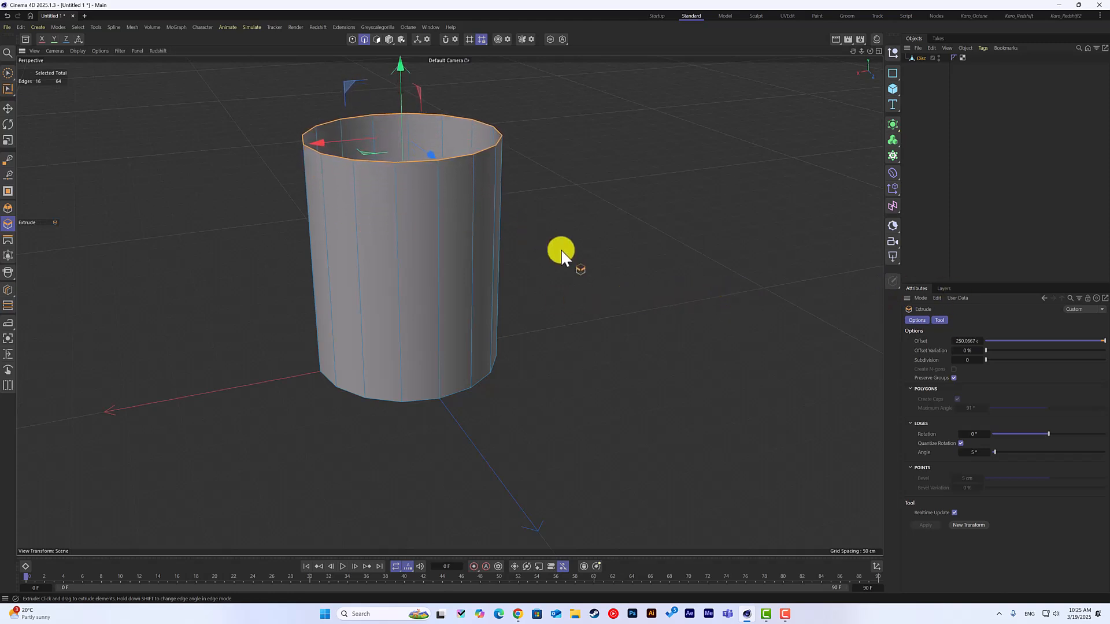
alt+drag(786, 362, 570, 252)
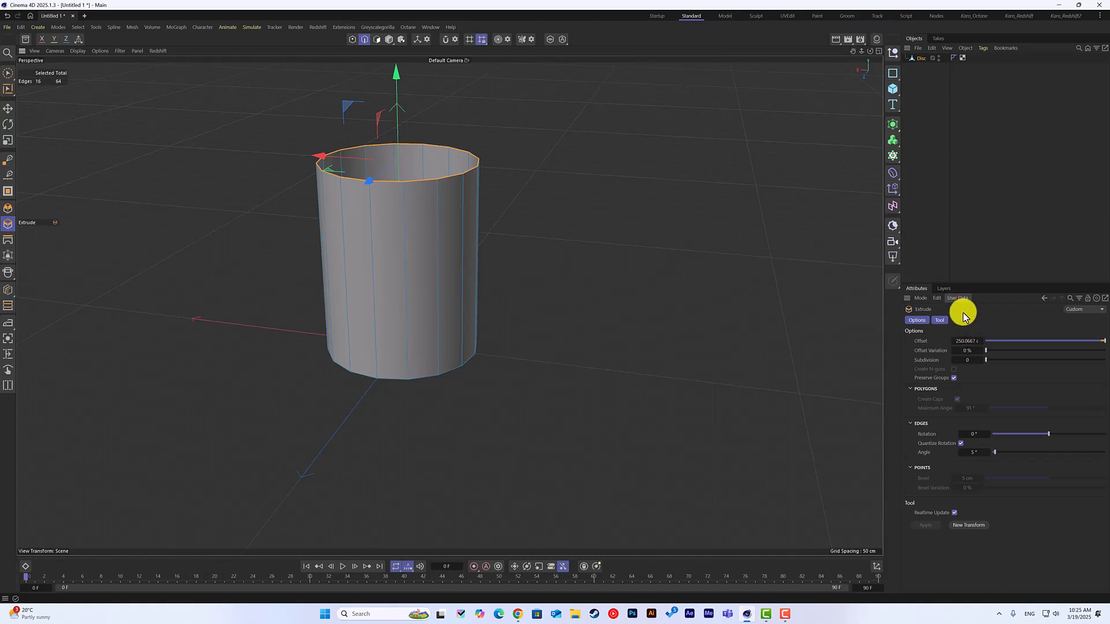
alt+drag(664, 268, 437, 301)
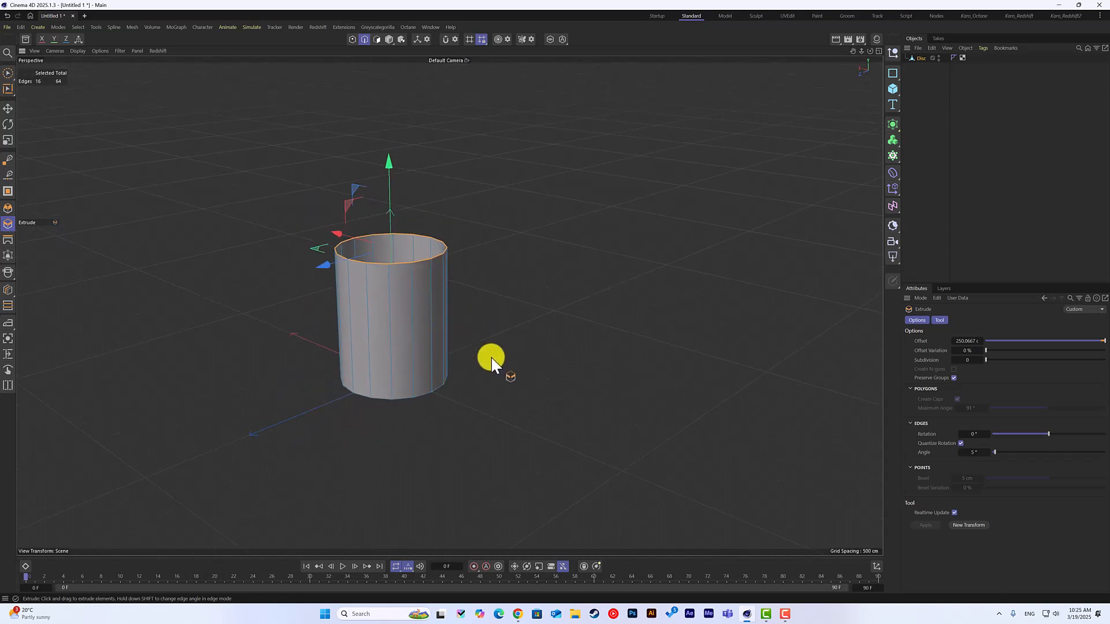
alt+drag(458, 355, 493, 370)
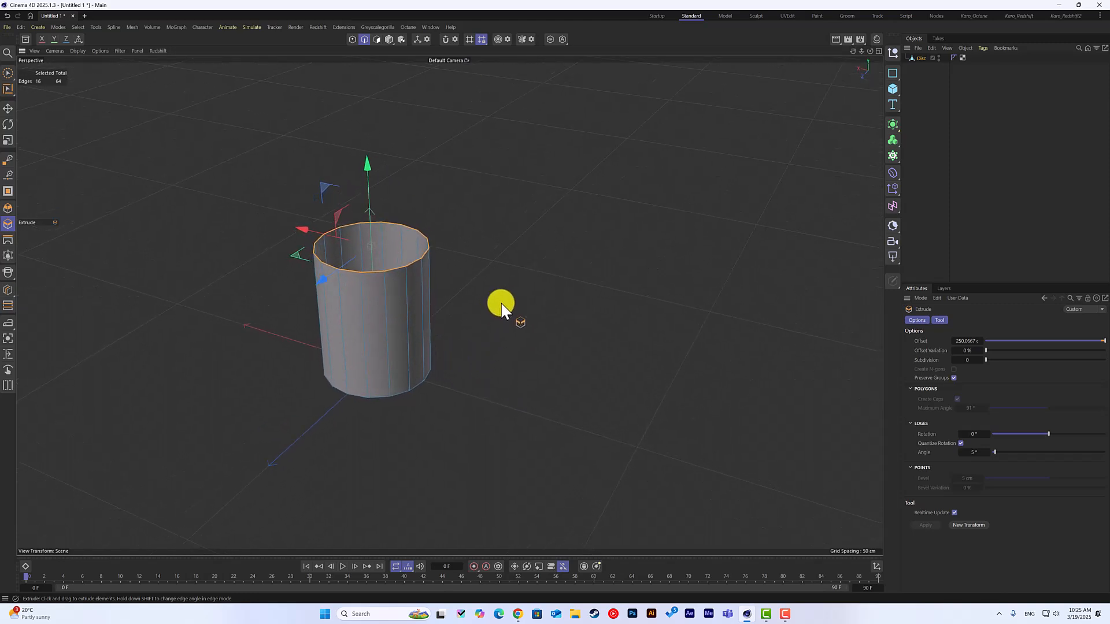
alt+drag(526, 318, 509, 315)
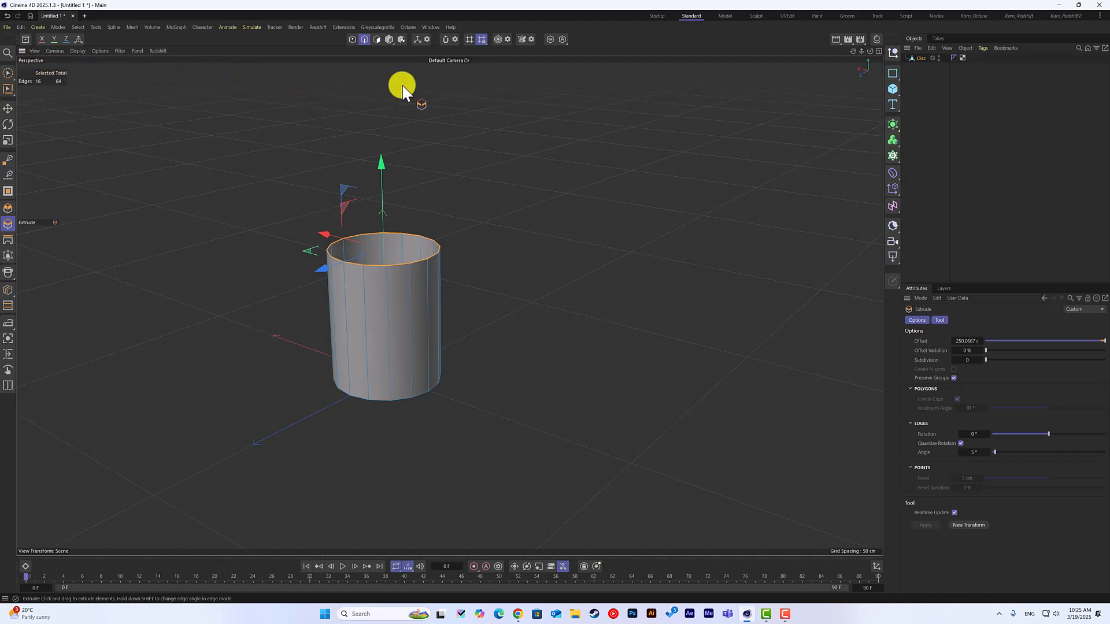
- In the front view, cut two horizontal loops around the wall, about 50.6 cm below the rim and 46.1 cm above the base
click(879, 52)
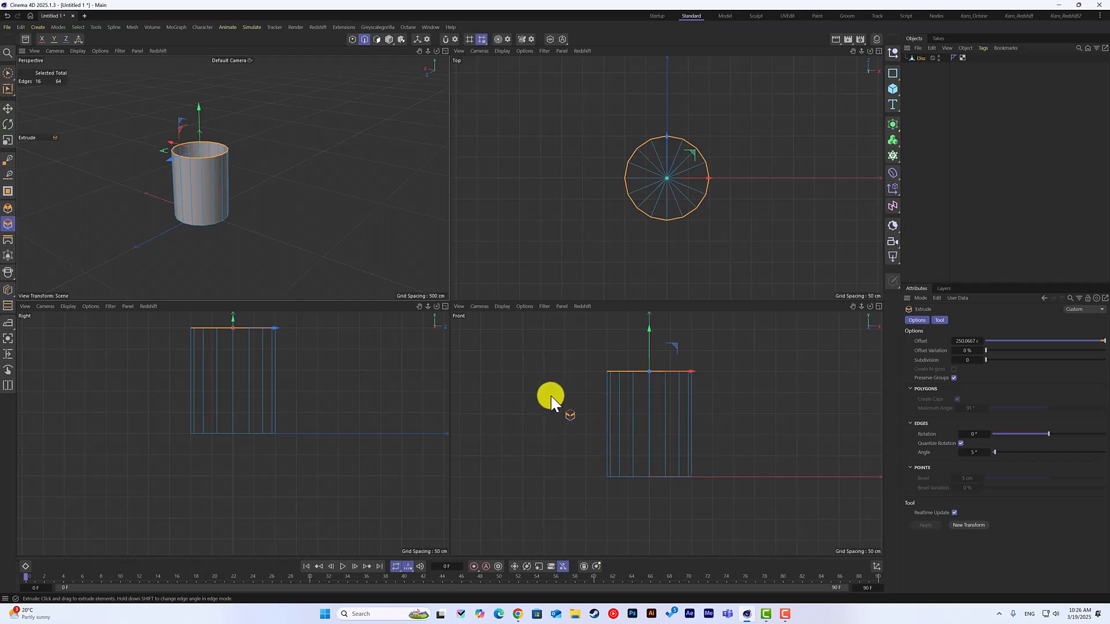
scroll(708, 441, up, 1)
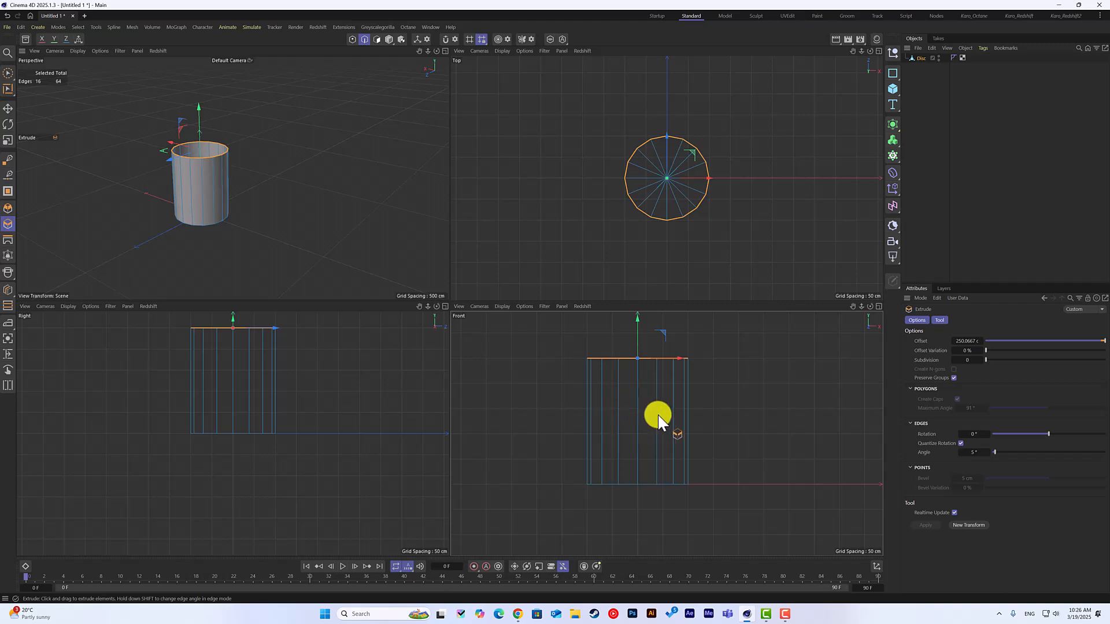
scroll(621, 399, up, 1)
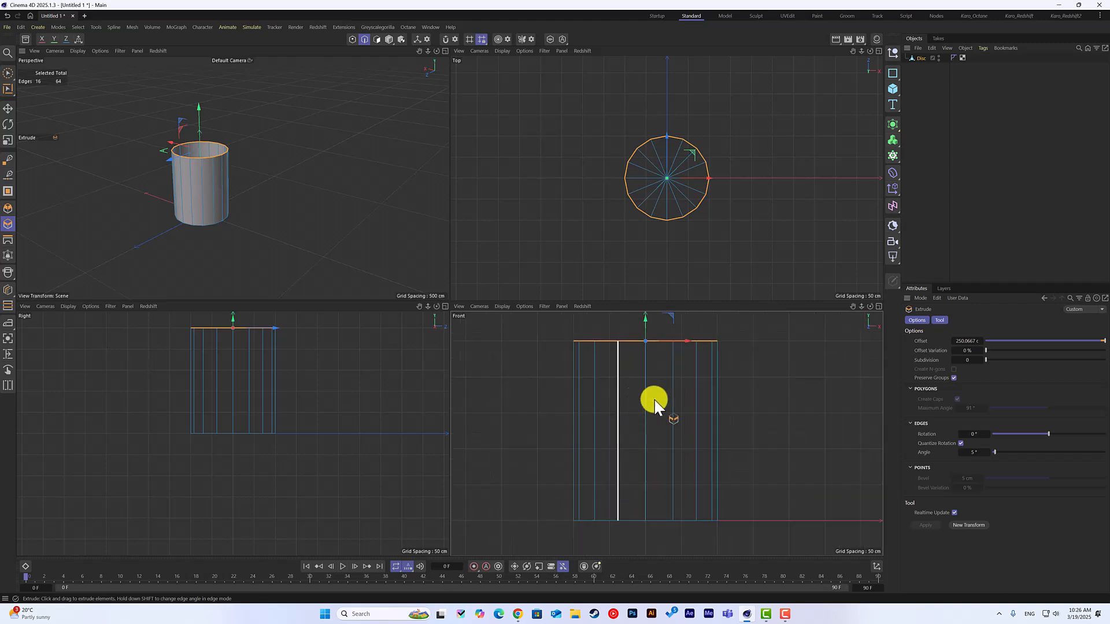
right_click(767, 365)
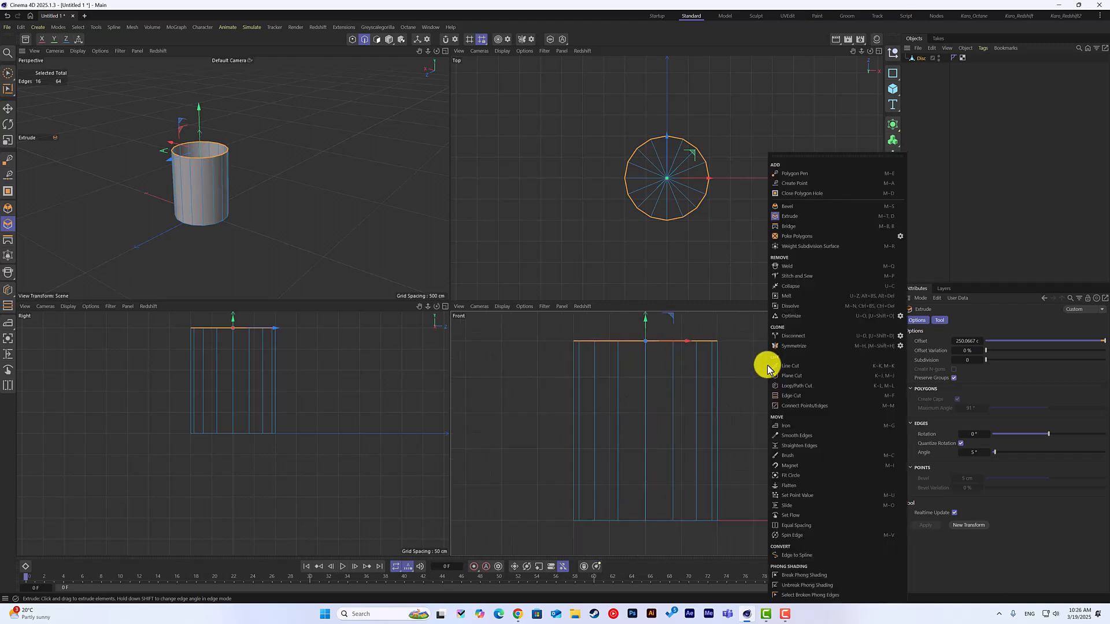
click(816, 392)
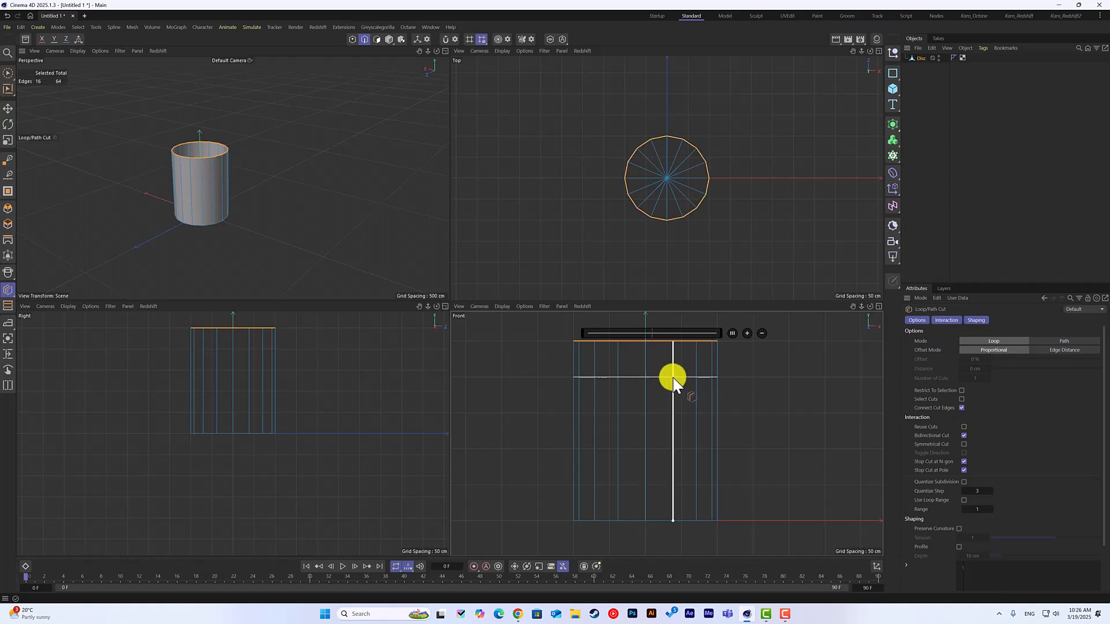
click(675, 379)
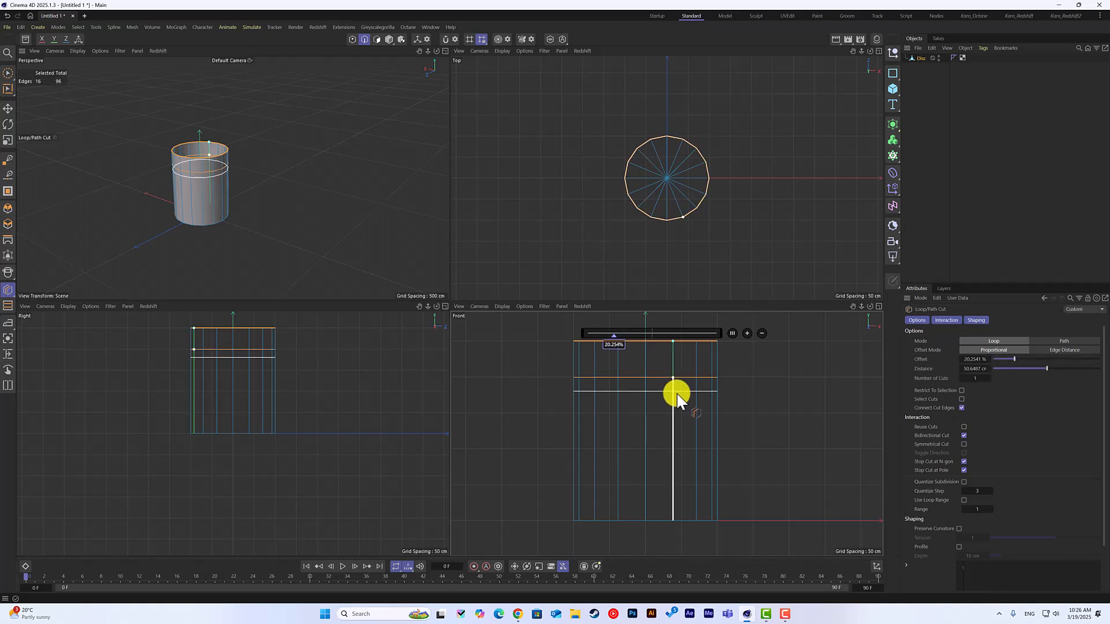
click(673, 488)
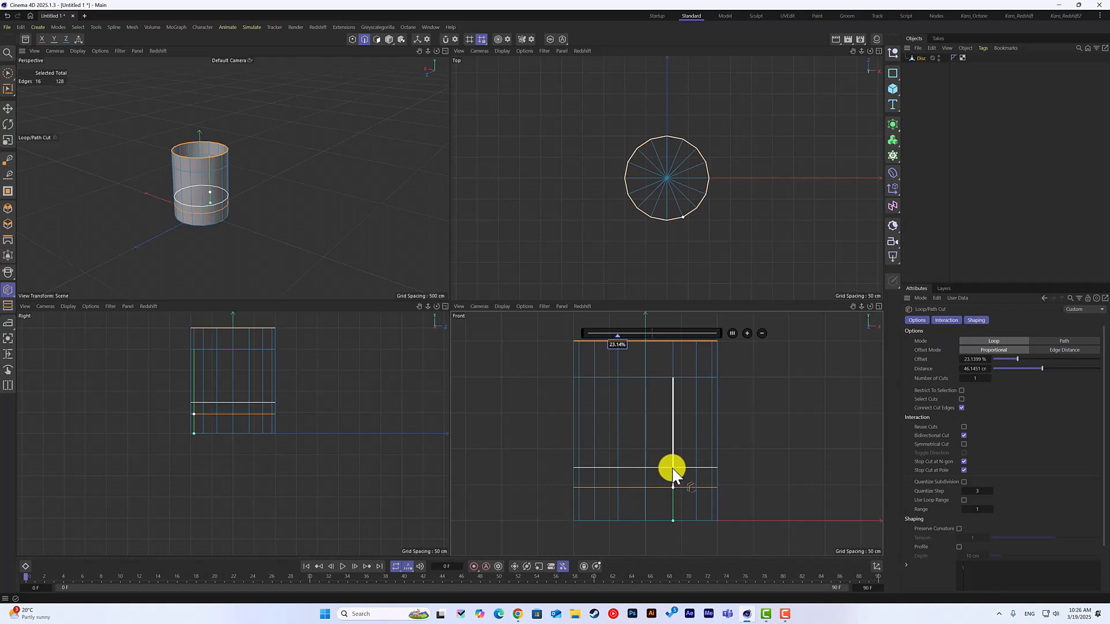
- Cut two more horizontal loops around the wall, one about 27.8 cm above the lower loop and another about 100.2 cm above that
click(672, 473)
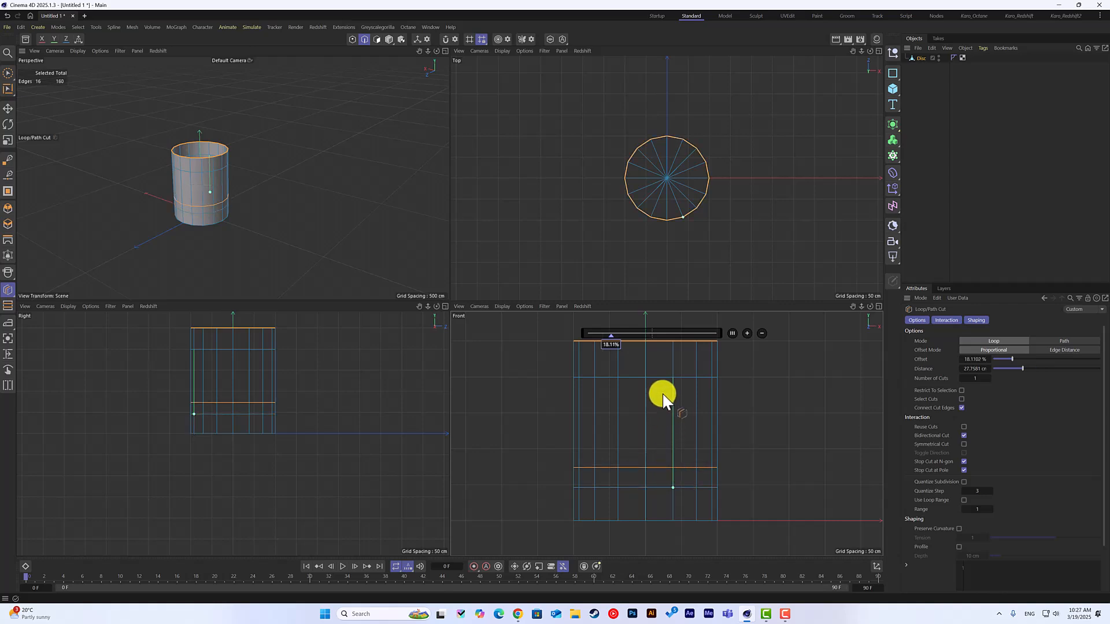
click(673, 397)
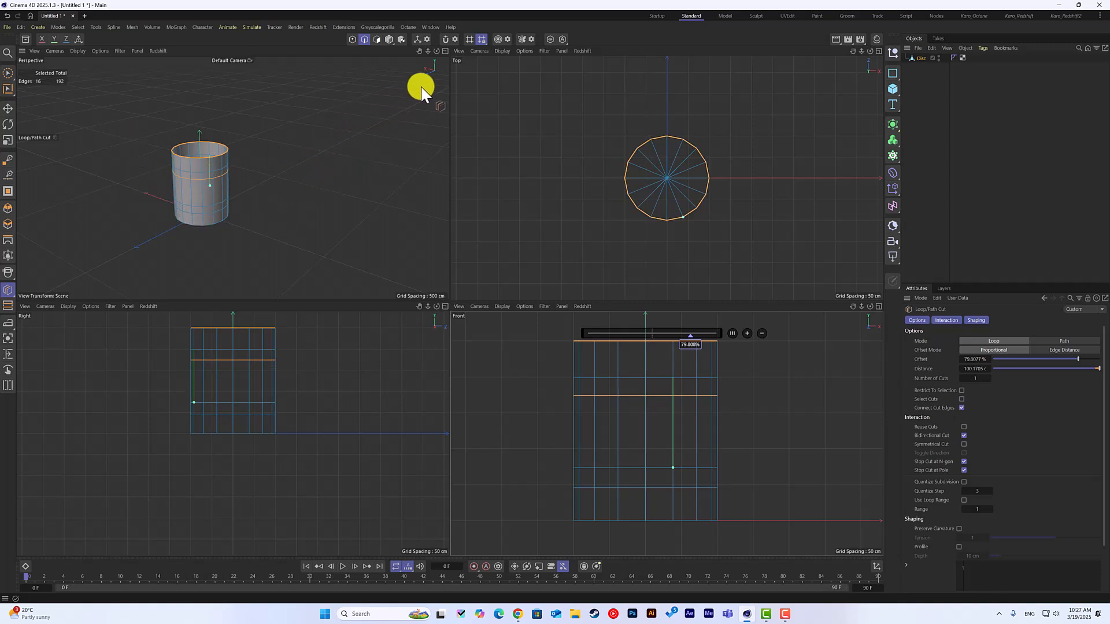
- In polygon mode, select two wall polygons in the same column of the enlarged perspective view, one in each narrow band between the loop cuts
click(444, 52)
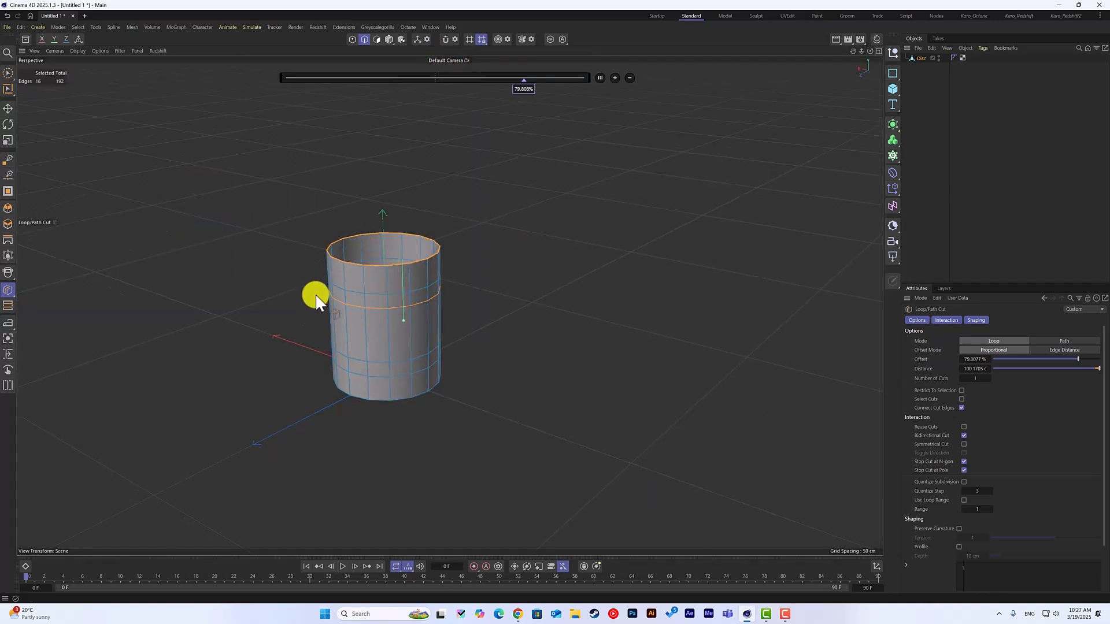
scroll(510, 364, up, 3)
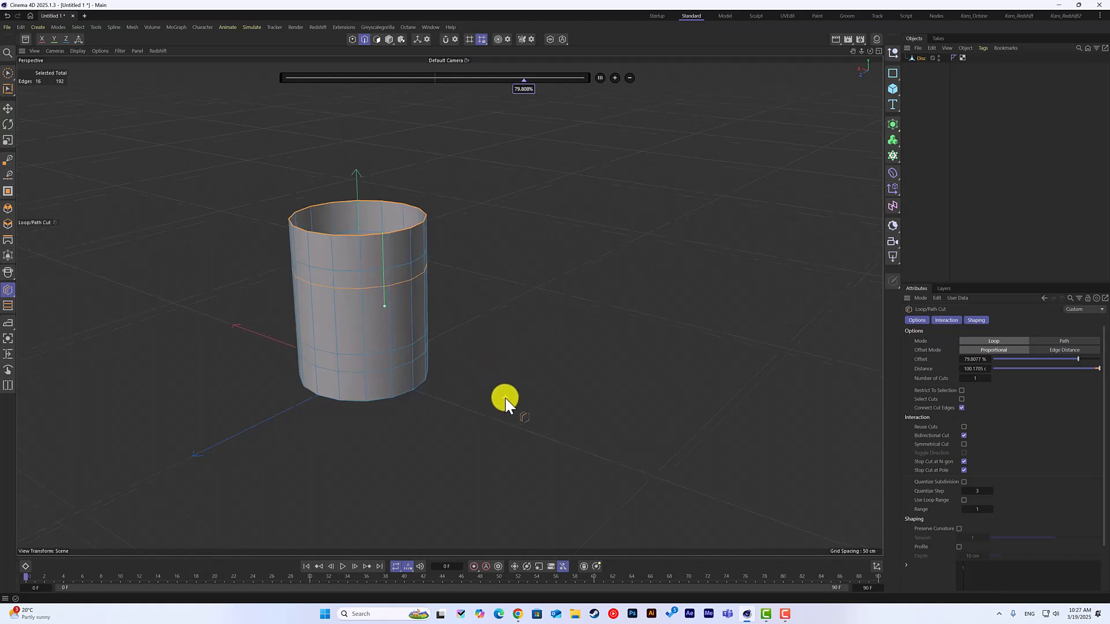
alt+drag(511, 365, 422, 297)
mouse_move(510, 409)
alt+mouse_down()
mouse_move(549, 413)
mouse_move(515, 404)
alt+mouse_up()
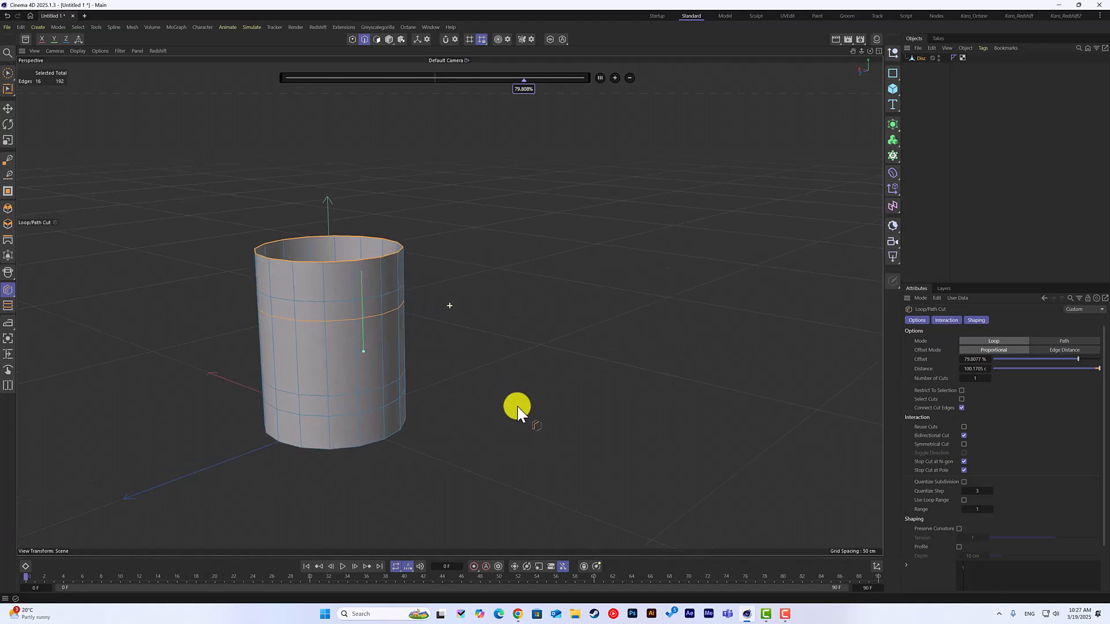
click(379, 40)
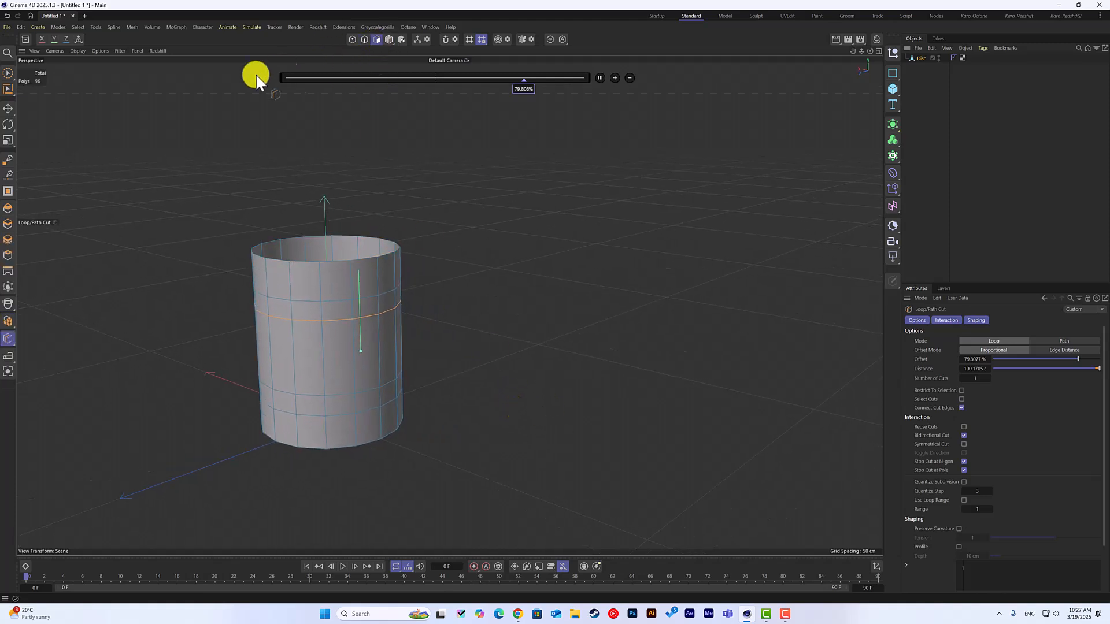
click(8, 76)
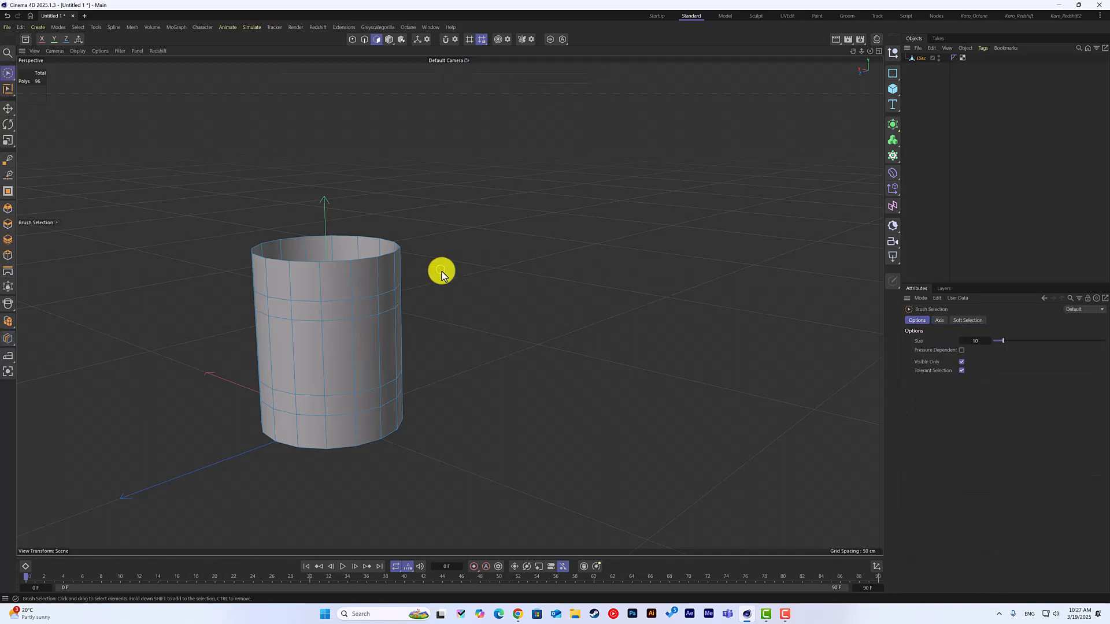
click(387, 305)
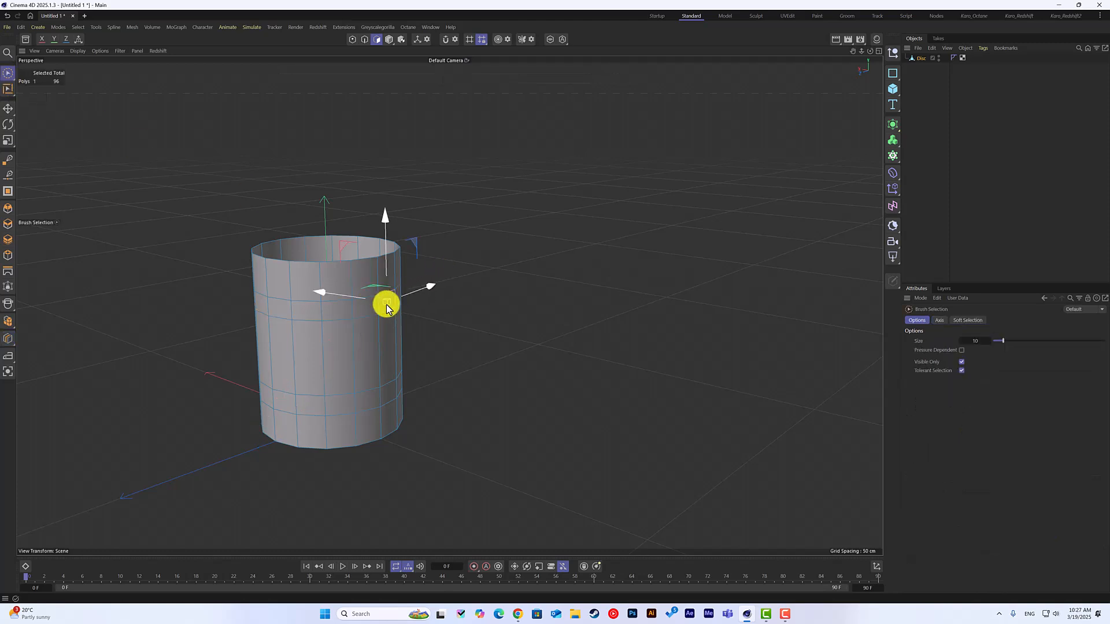
shift+click(389, 398)
- Extrude the two selected wall polygons outward with an offset of about -95 cm to form two handle stubs
alt+drag(578, 433, 473, 250)
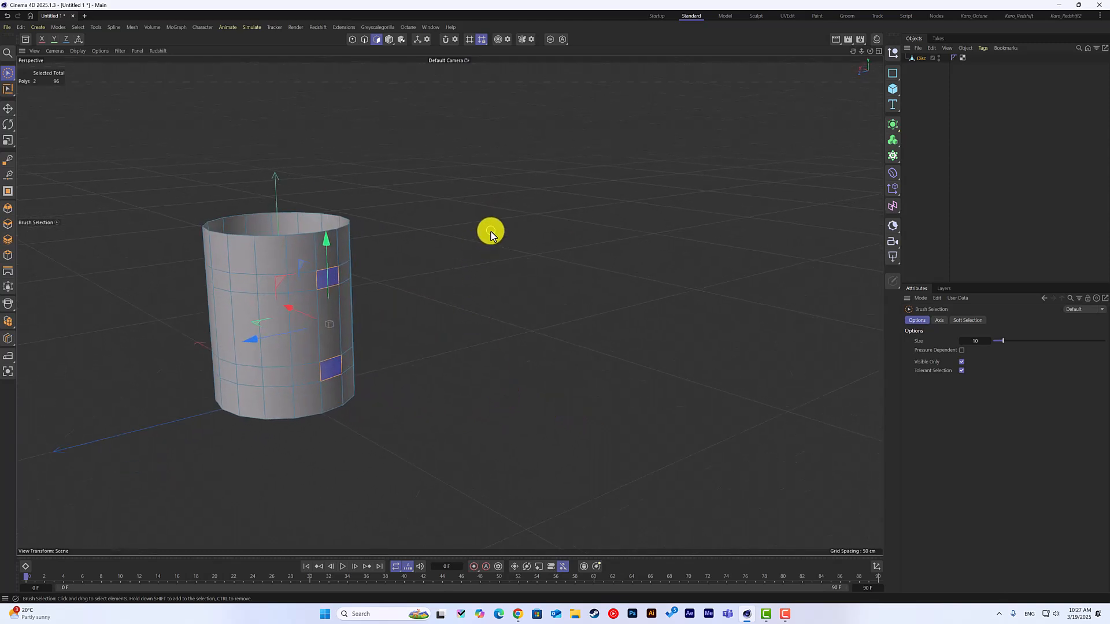
right_click(491, 234)
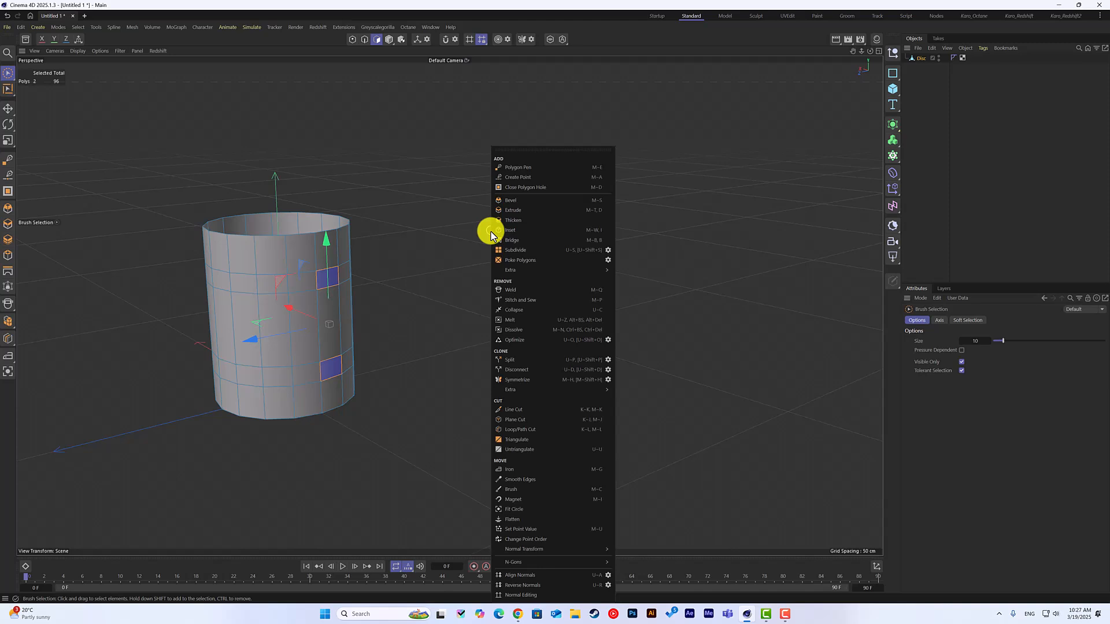
click(513, 211)
alt+drag(448, 389, 572, 304)
drag(553, 306, 389, 303)
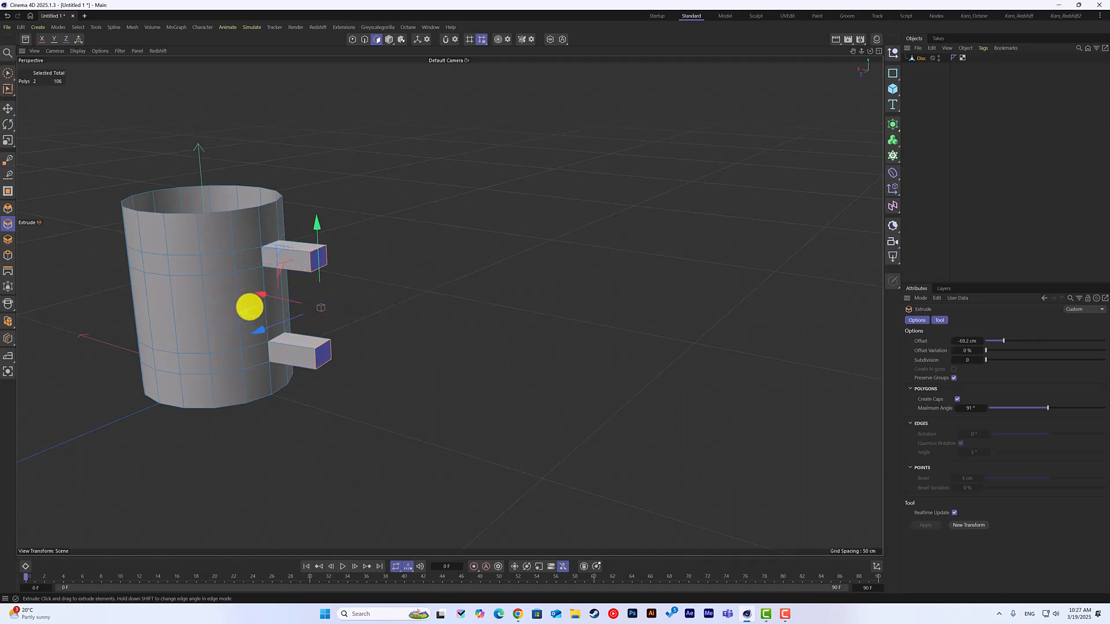
alt+drag(533, 273, 446, 323)
scroll(448, 320, up, 3)
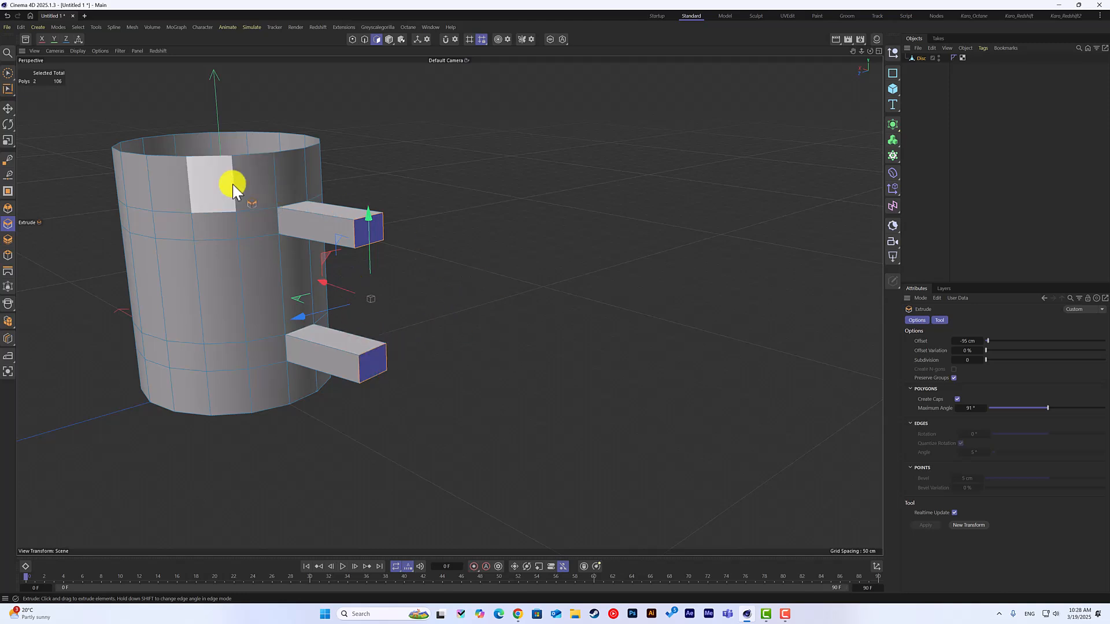
- Select the upper stub's end face and rotate it so that it tilts downward towards the lower stub
click(10, 79)
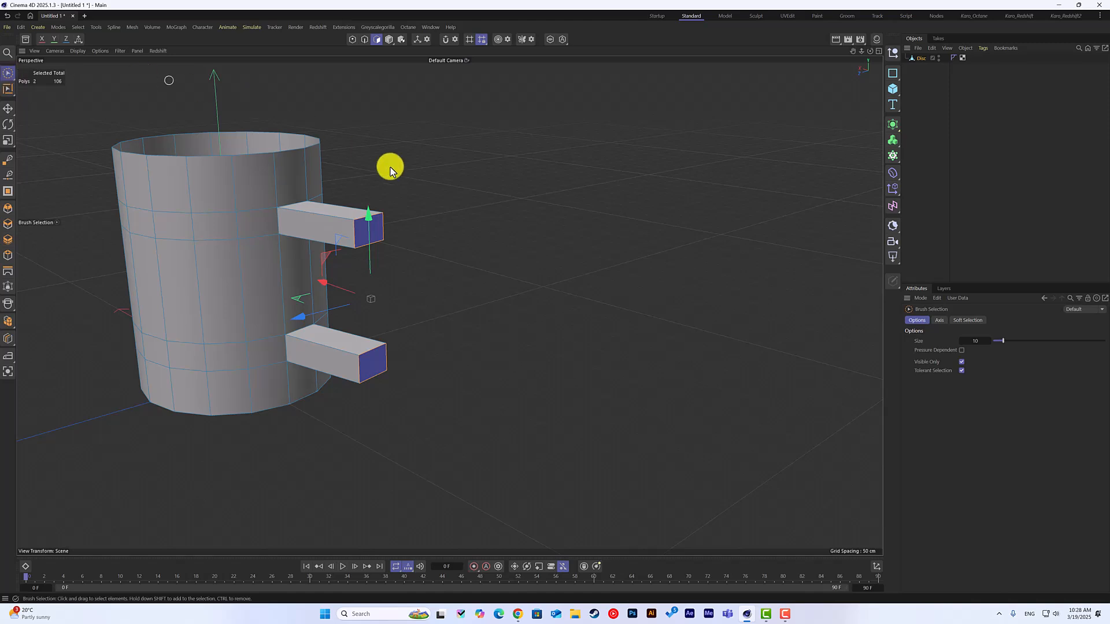
click(380, 237)
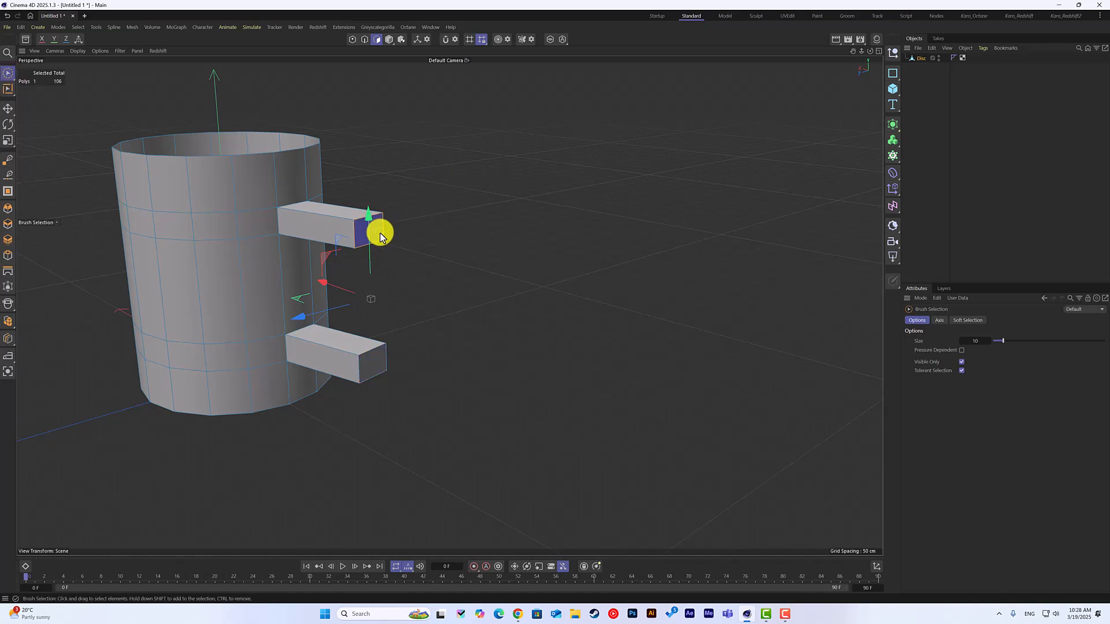
click(8, 126)
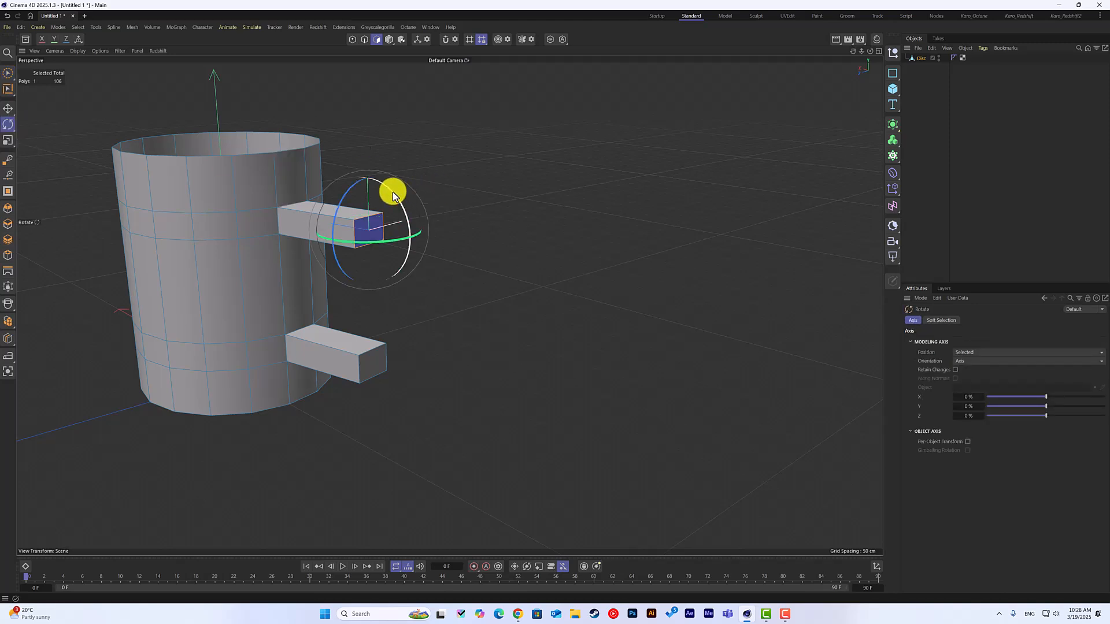
drag(392, 196, 407, 217)
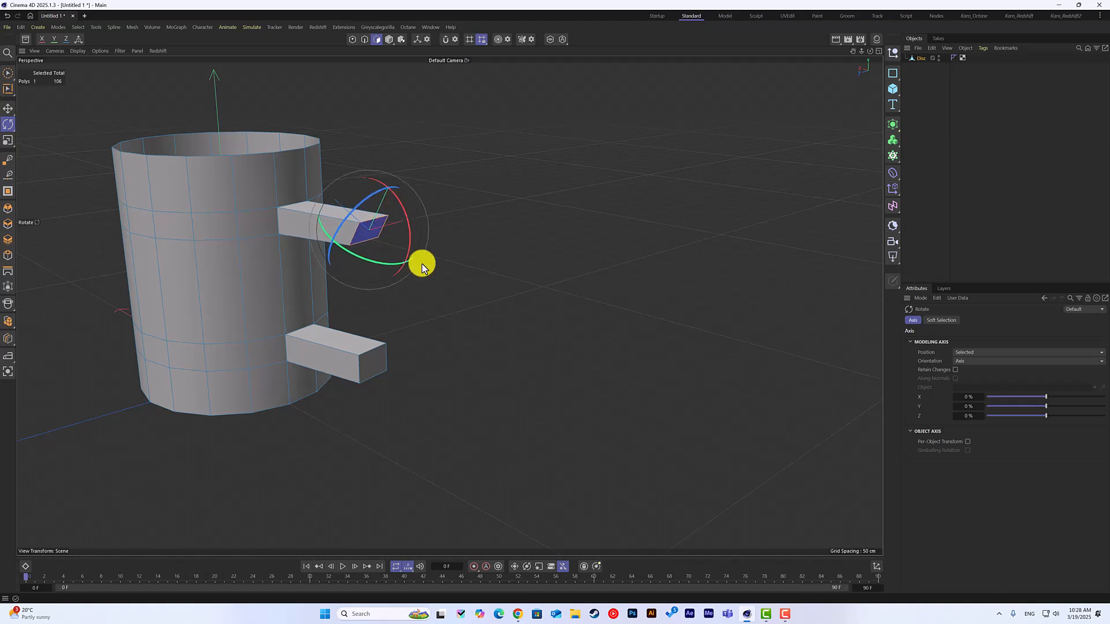
- Rotate the lower stub's end face so that it tilts upward towards the upper stub, and clear the selection
click(370, 367)
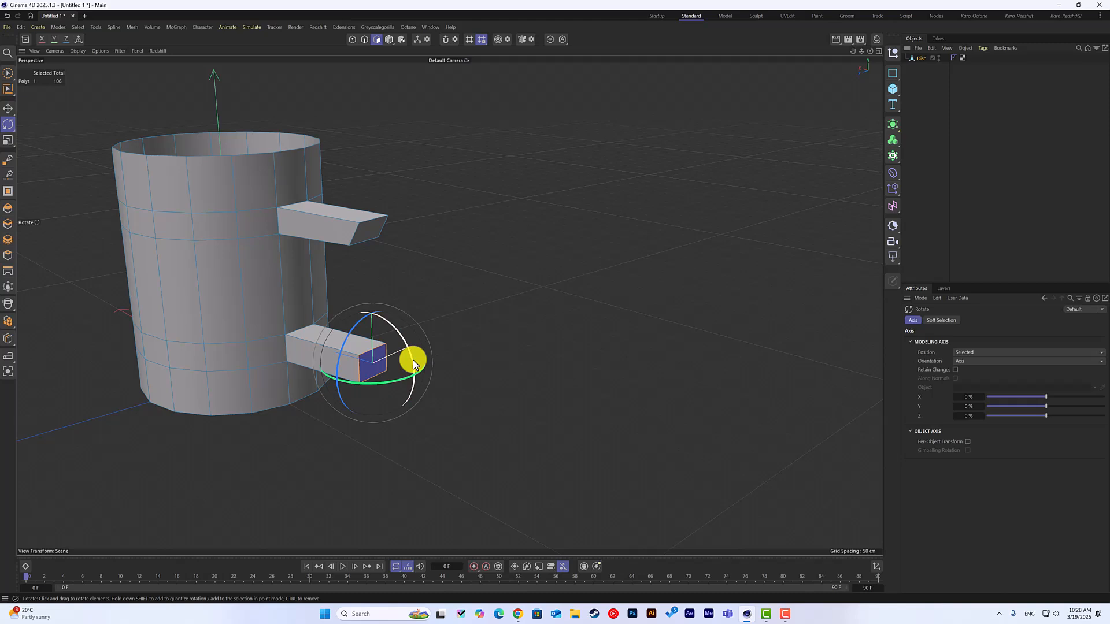
drag(413, 360, 398, 339)
click(520, 343)
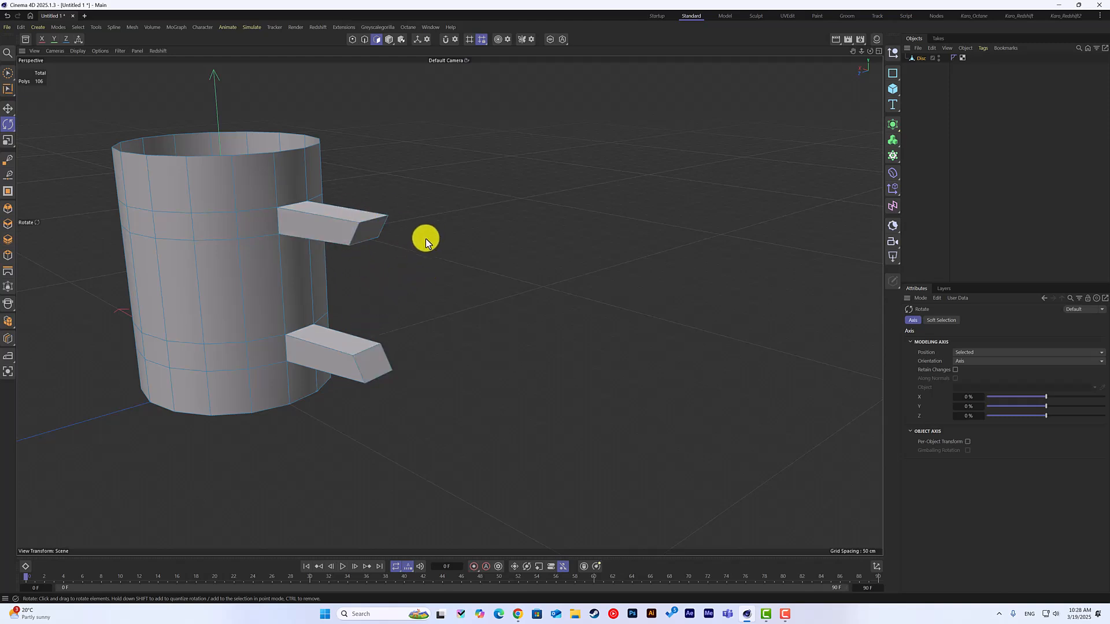
- Delete the slanted end faces of both handle stubs
click(372, 233)
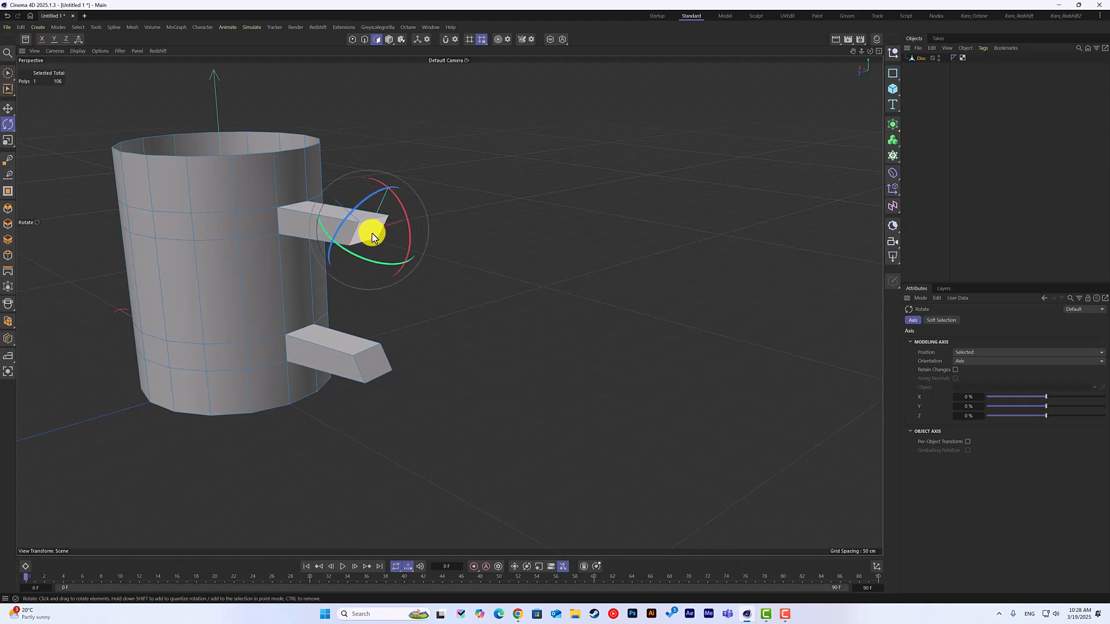
key(Delete)
click(366, 369)
key(Delete)
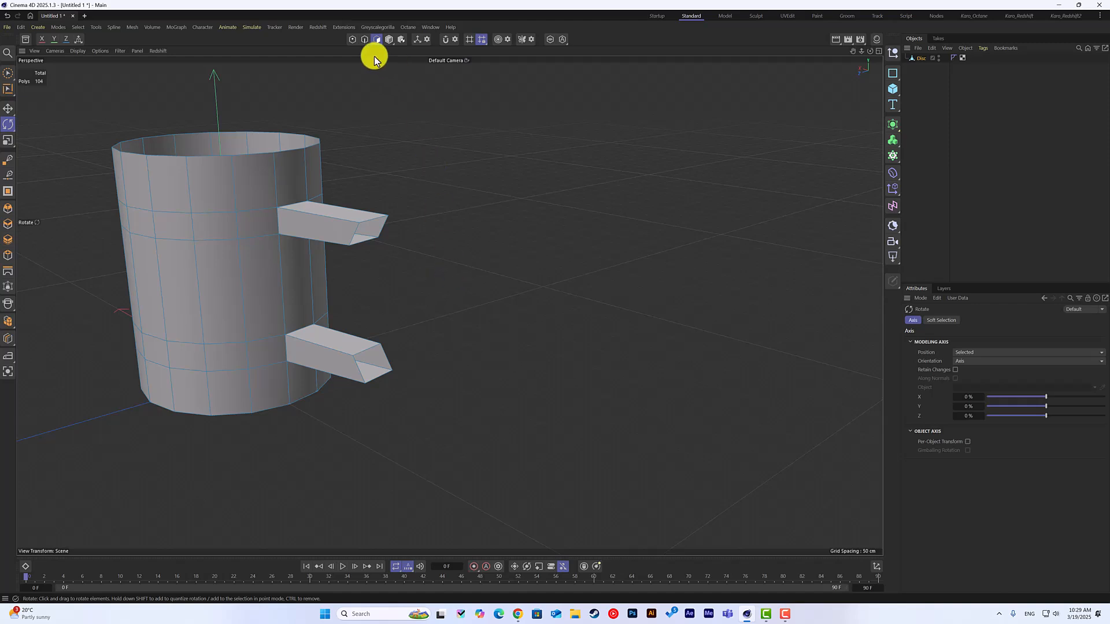
- In edge mode with nothing selected, Bridge the inner end edges of the upper and lower stubs to form the handle's inner face
click(364, 40)
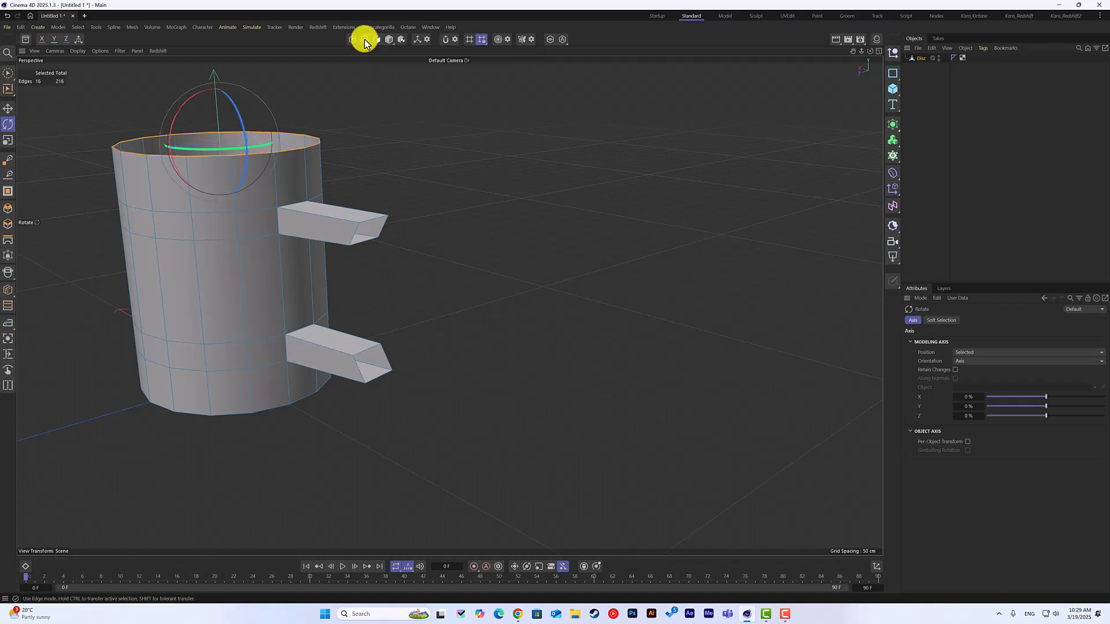
click(9, 109)
click(483, 207)
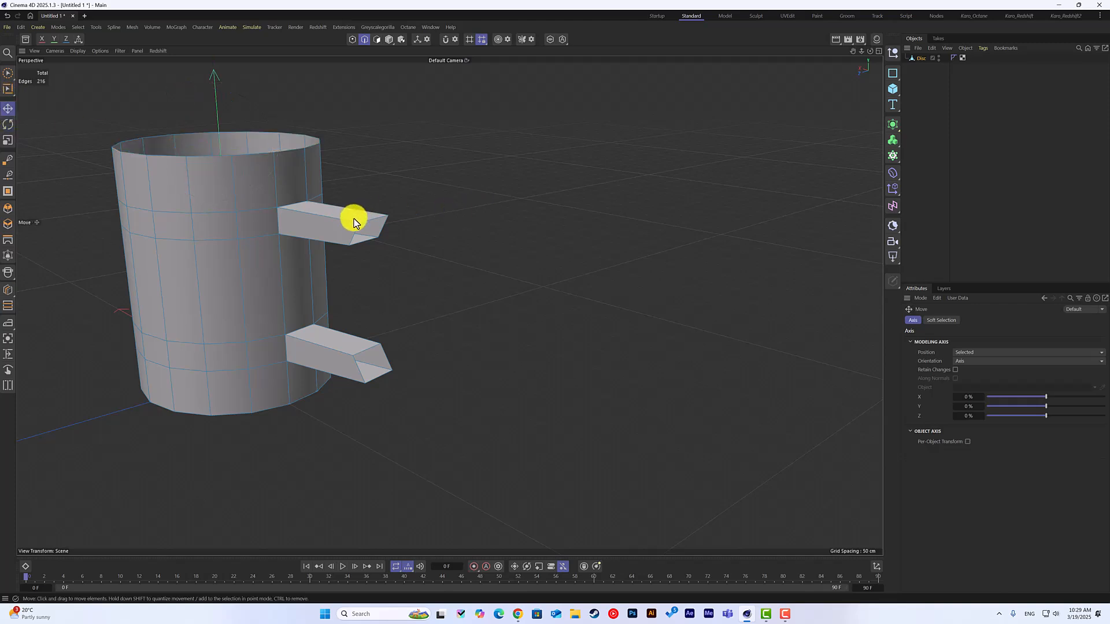
alt+middle_drag(326, 253, 345, 285)
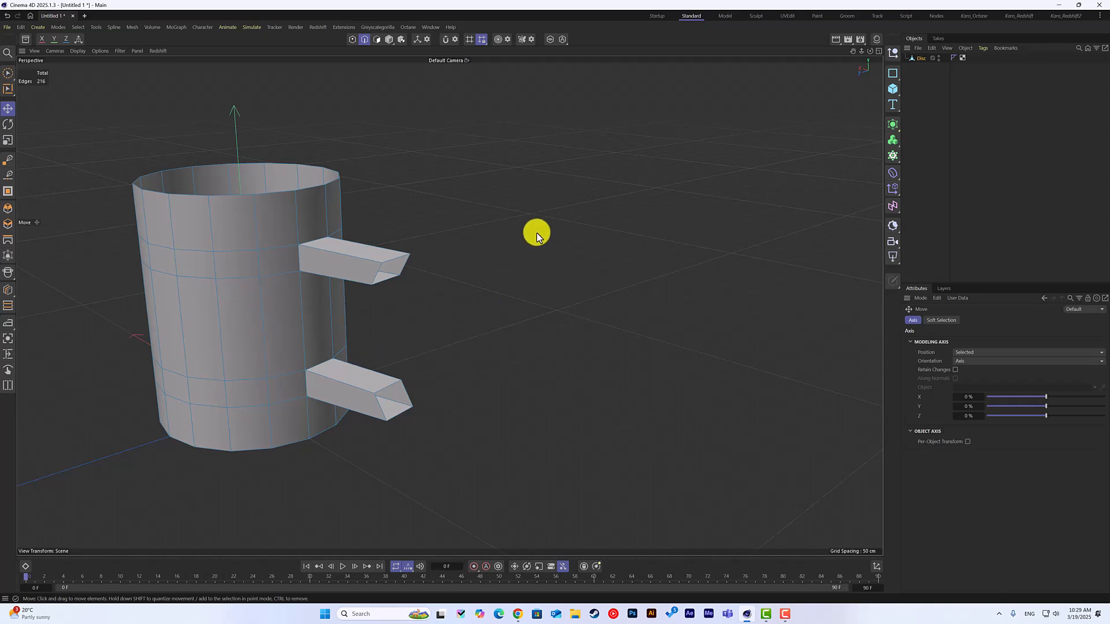
right_click(527, 186)
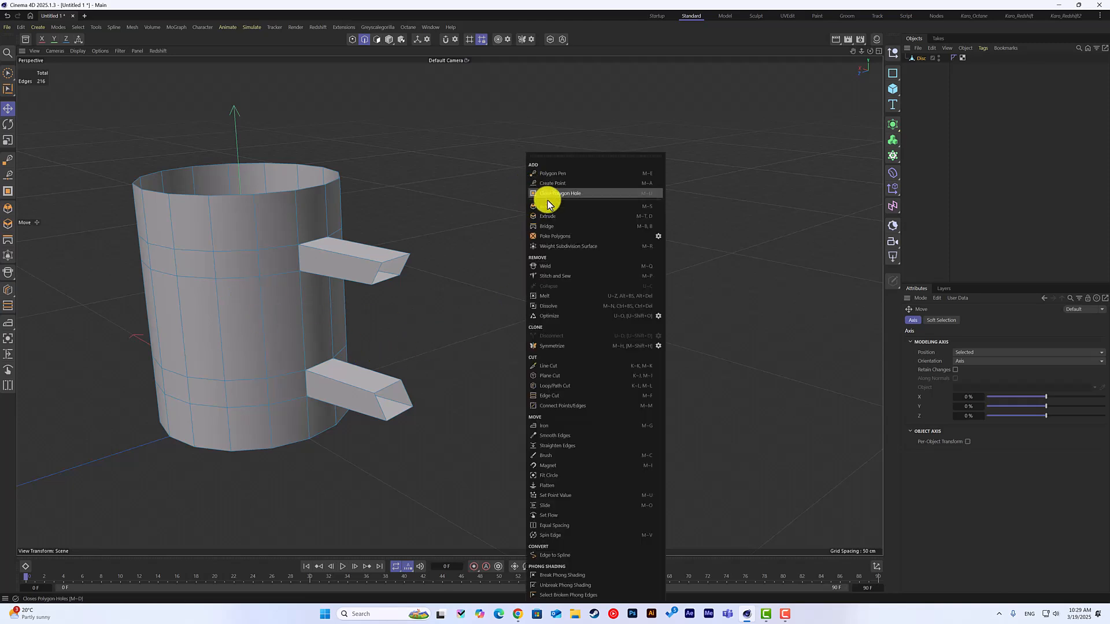
click(547, 230)
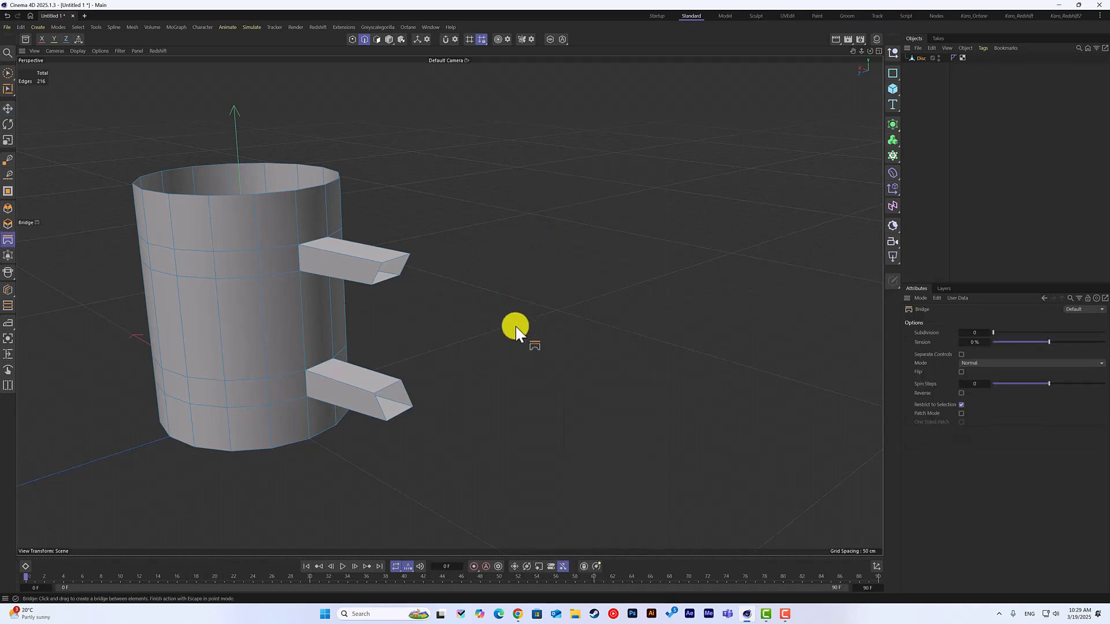
alt+drag(514, 325, 478, 325)
drag(343, 256, 360, 284)
alt+drag(418, 325, 422, 345)
drag(348, 282, 519, 385)
drag(404, 261, 404, 382)
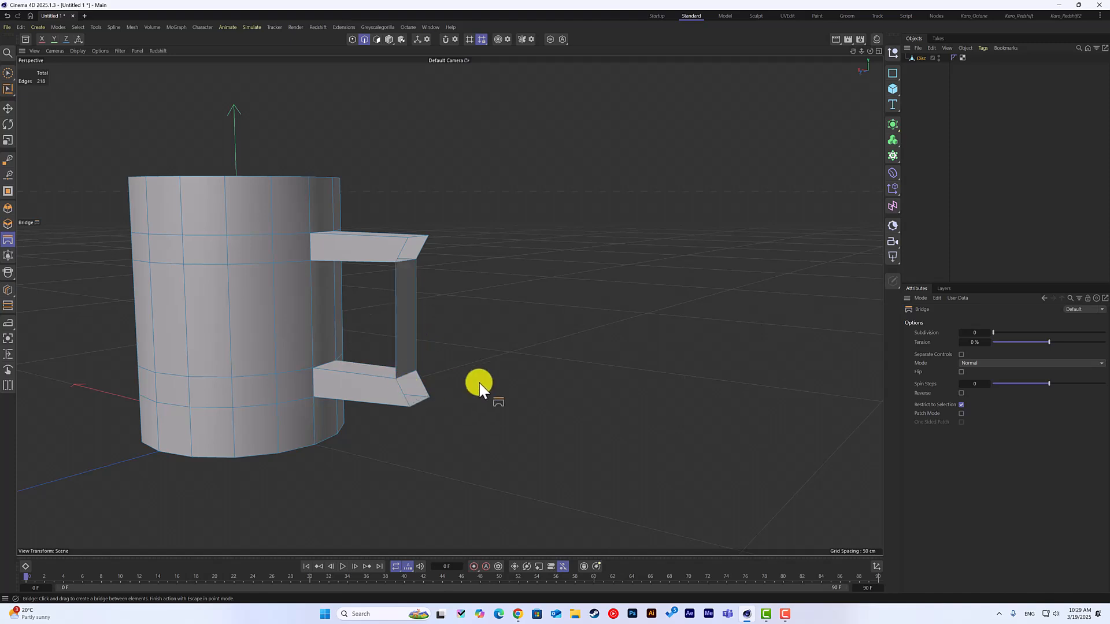
- Bridge the outer end edges of the two stubs to form the handle's outer face
alt+drag(488, 372, 468, 367)
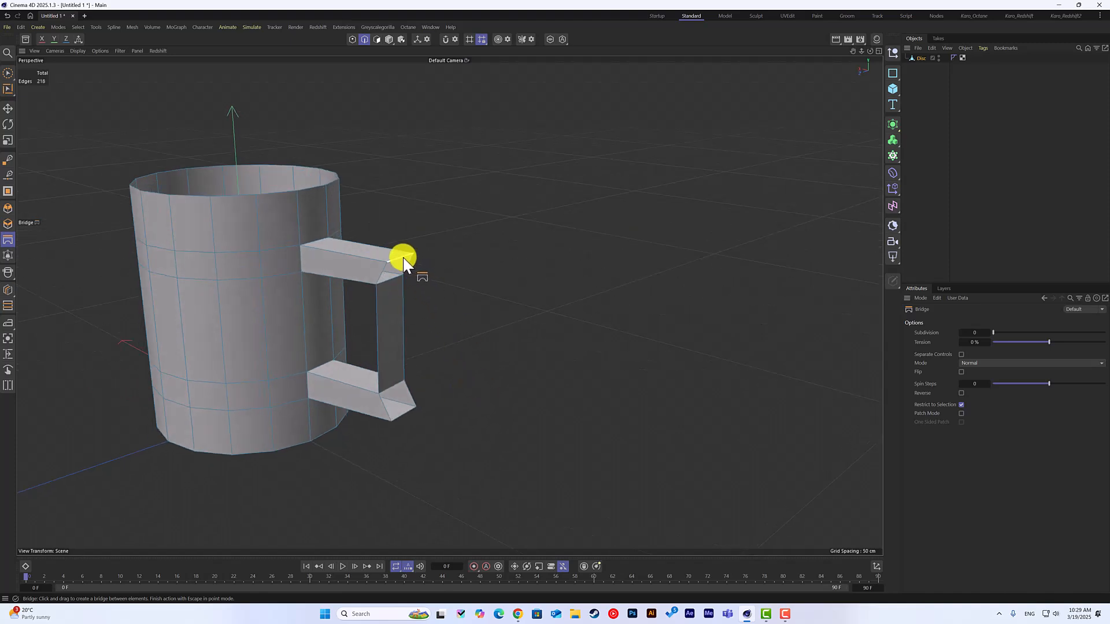
drag(403, 259, 399, 425)
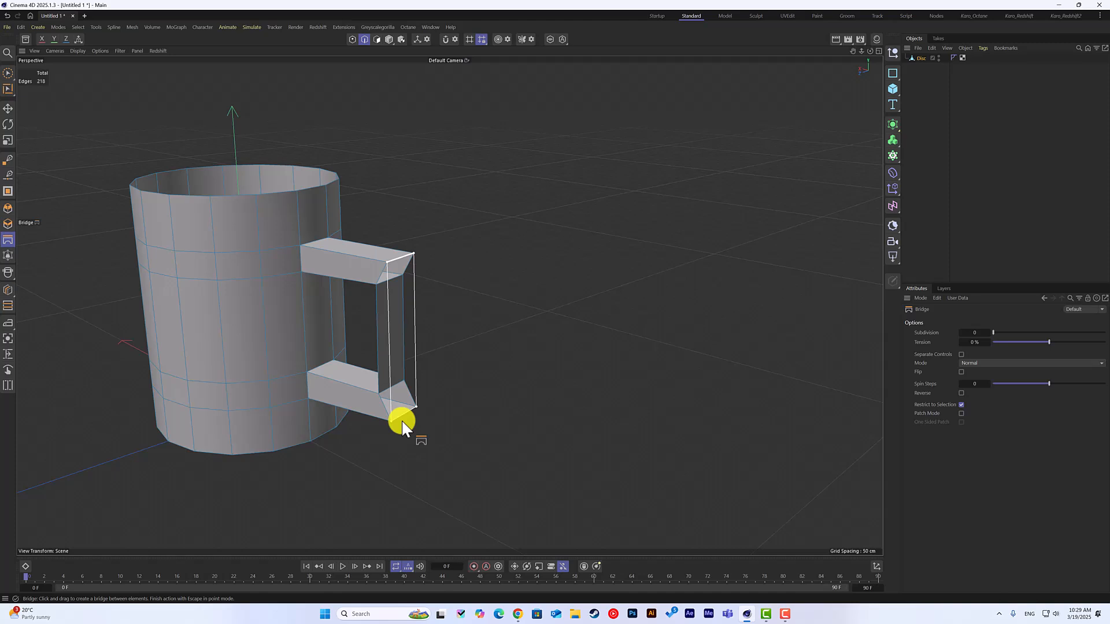
drag(403, 425, 491, 436)
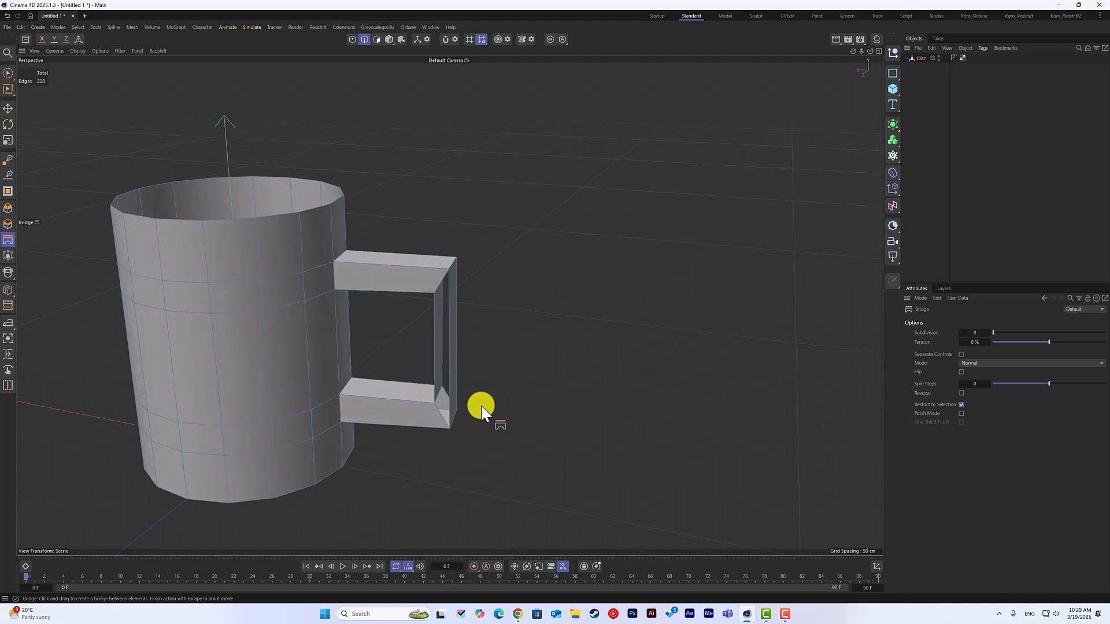
- Bridge the stubs' side end edges on both sides to close the handle's vertical section
drag(442, 283, 447, 426)
alt+drag(548, 364, 312, 347)
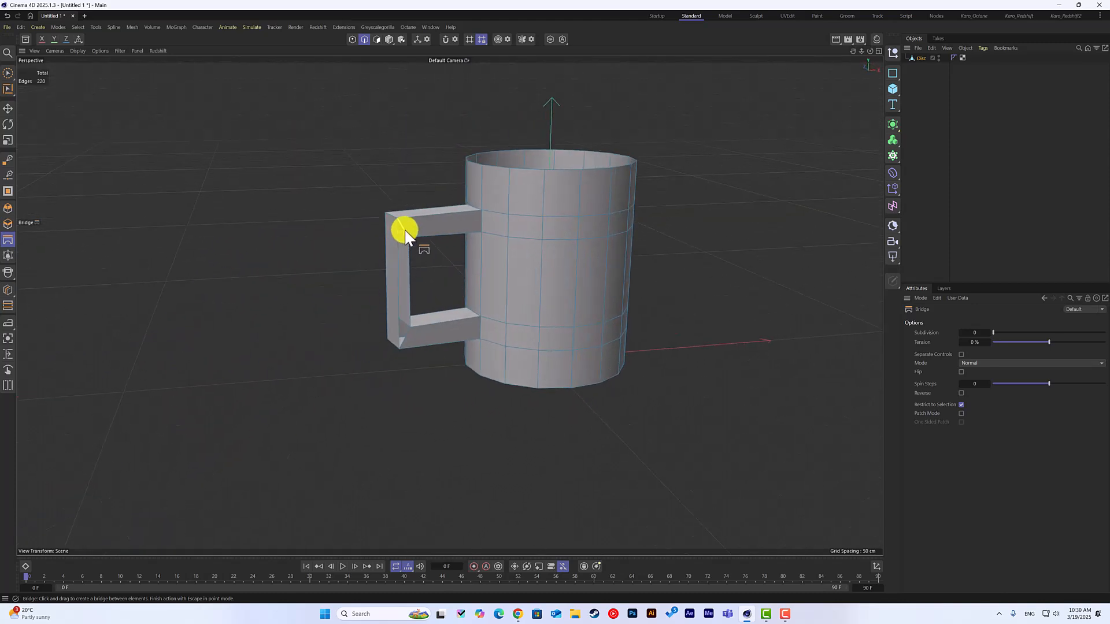
drag(403, 238, 403, 345)
alt+drag(403, 391, 518, 453)
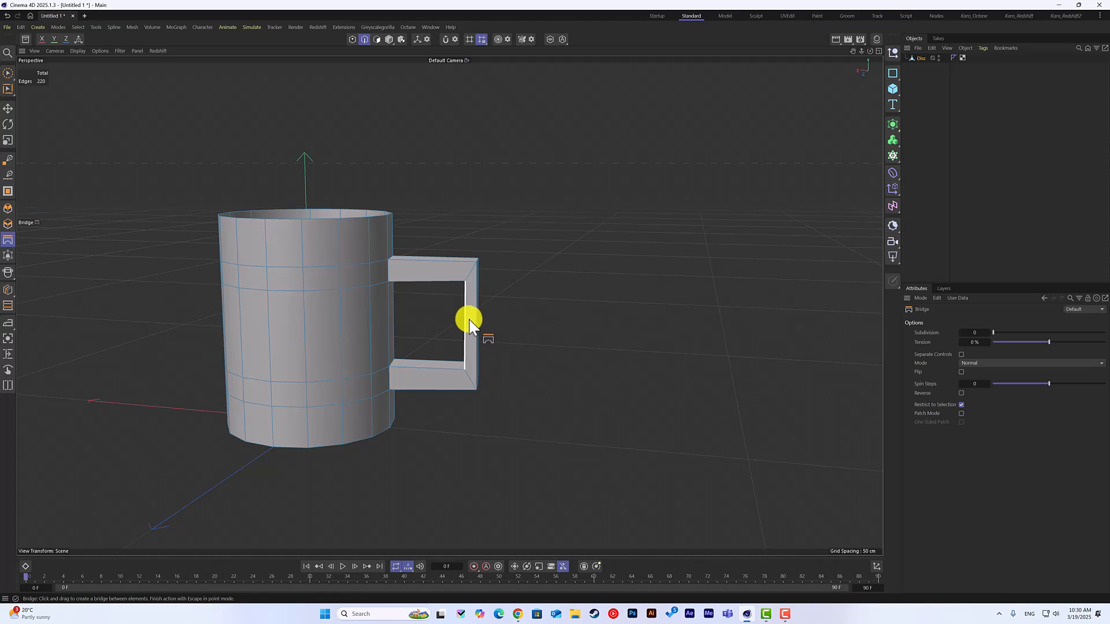
- Use Loop/Path Cut to cut a loop around the handle's vertical section at about 52.4% of its height
alt+drag(613, 372, 569, 379)
key(m)
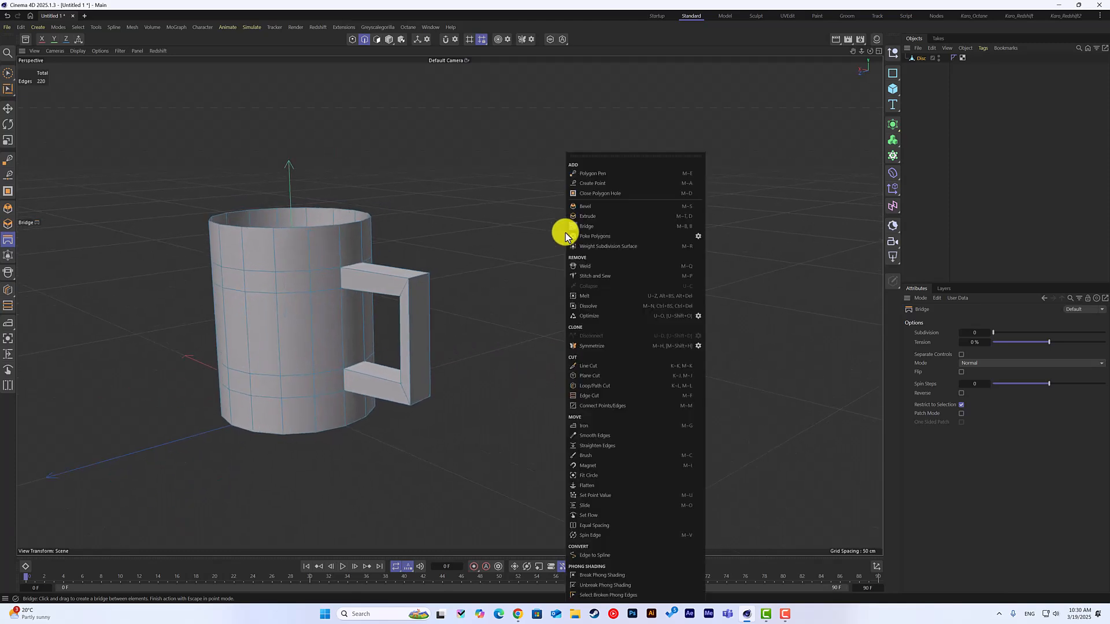
click(601, 387)
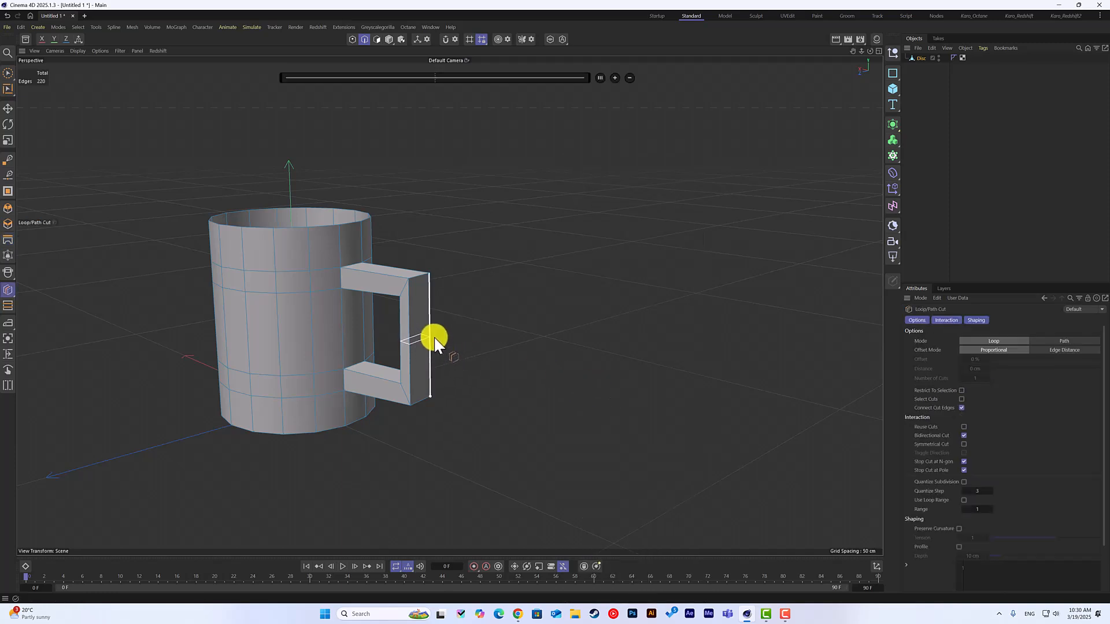
scroll(453, 372, up, 5)
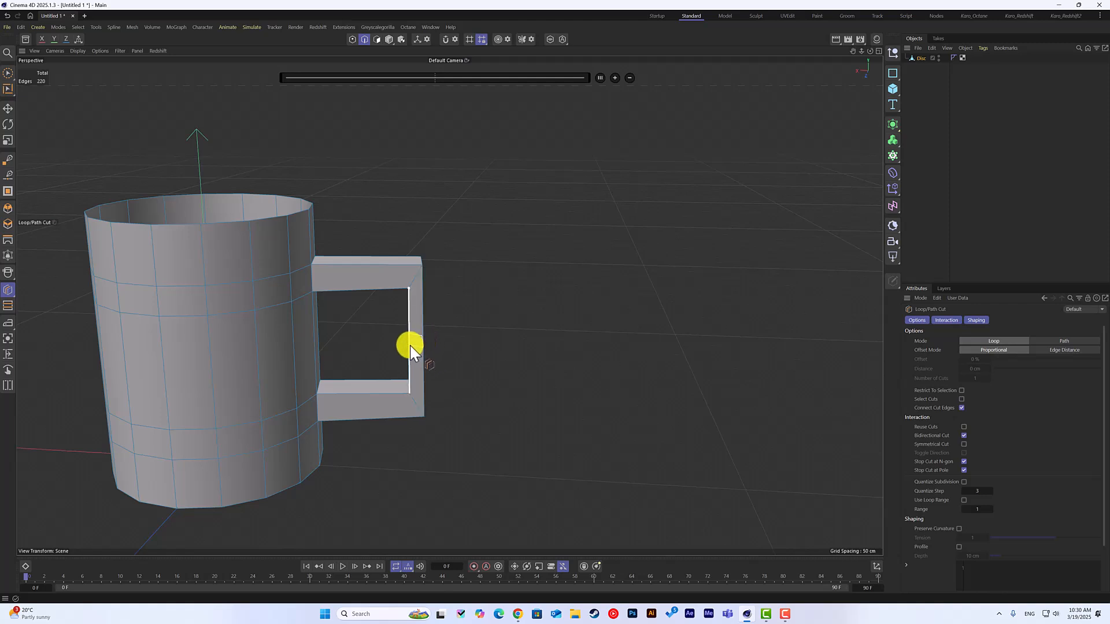
click(410, 350)
alt+drag(528, 365, 505, 376)
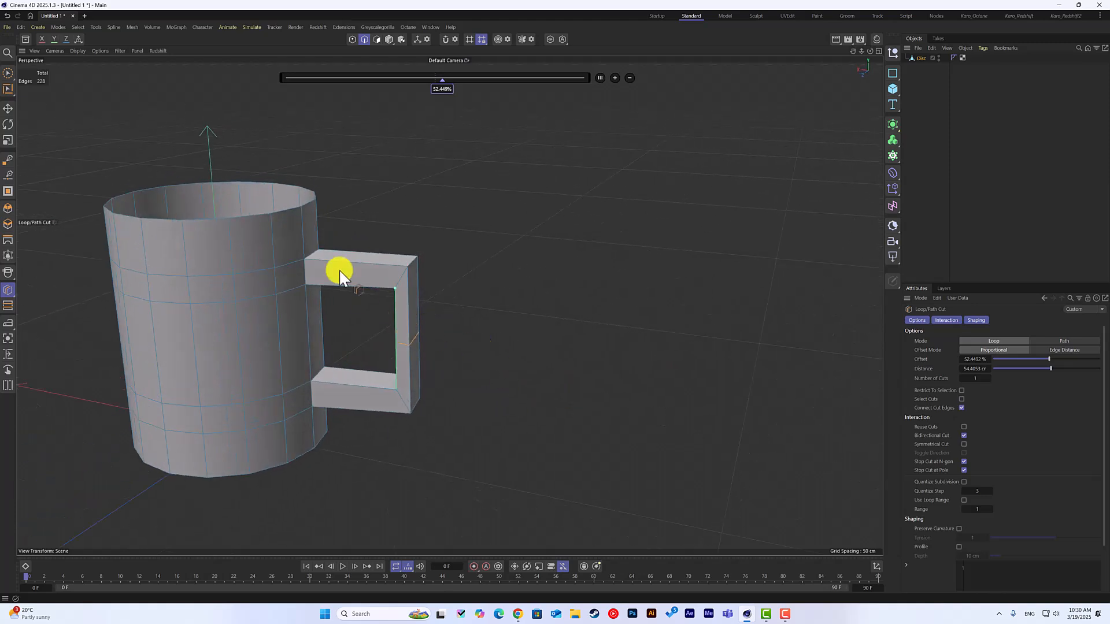
- Loop-select the edge loop around the middle of the handle's vertical section and move it outward, away from the mug body
click(9, 108)
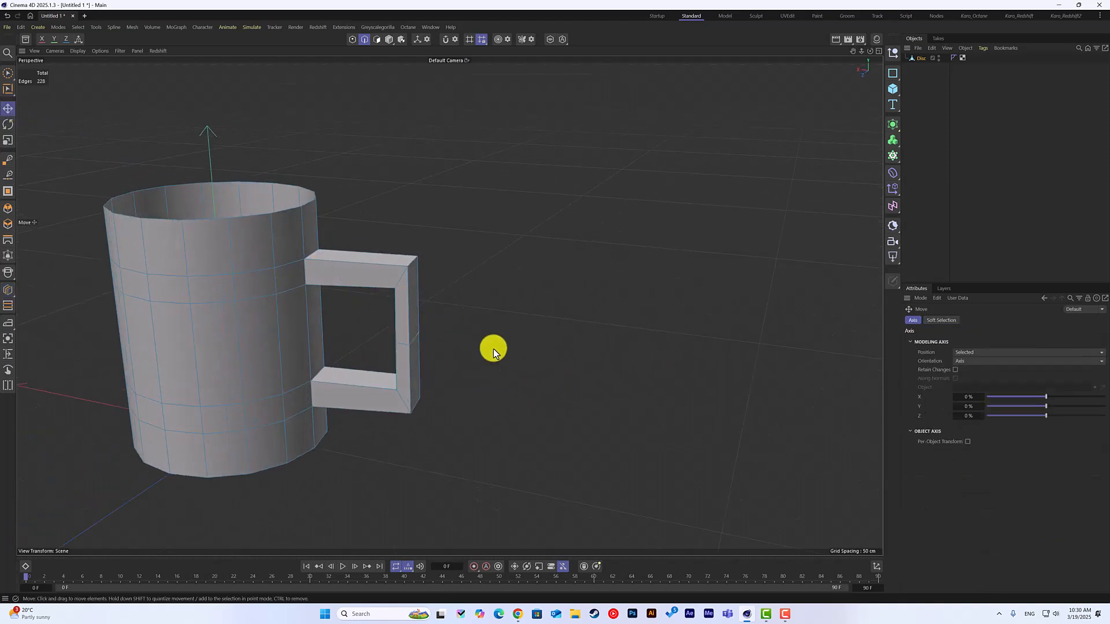
click(8, 92)
click(416, 345)
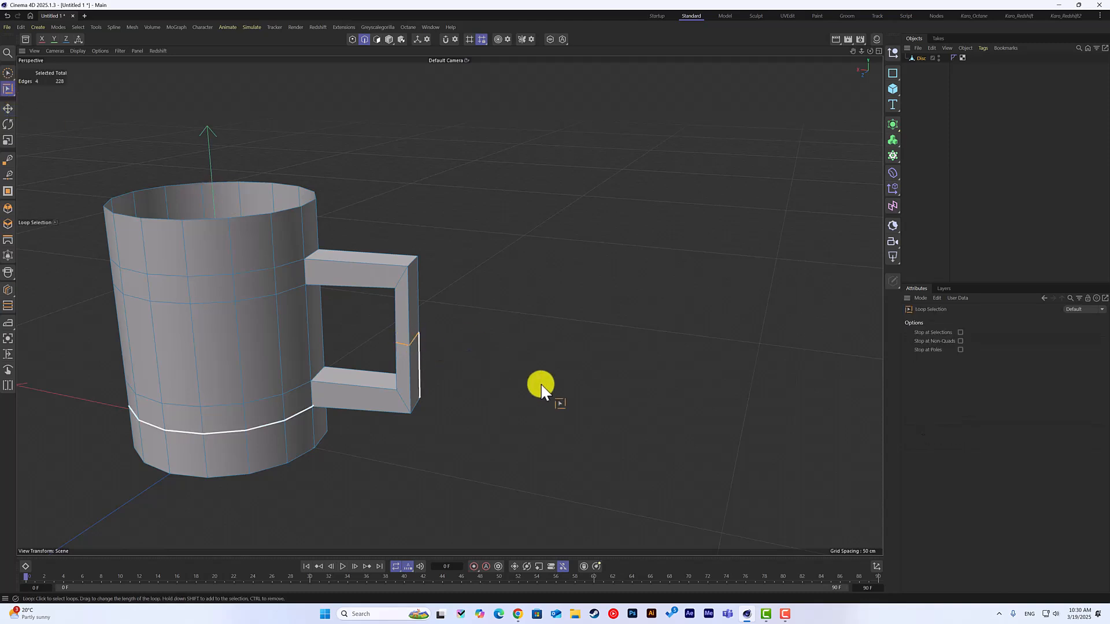
click(8, 109)
drag(352, 327, 366, 332)
alt+drag(503, 374, 525, 366)
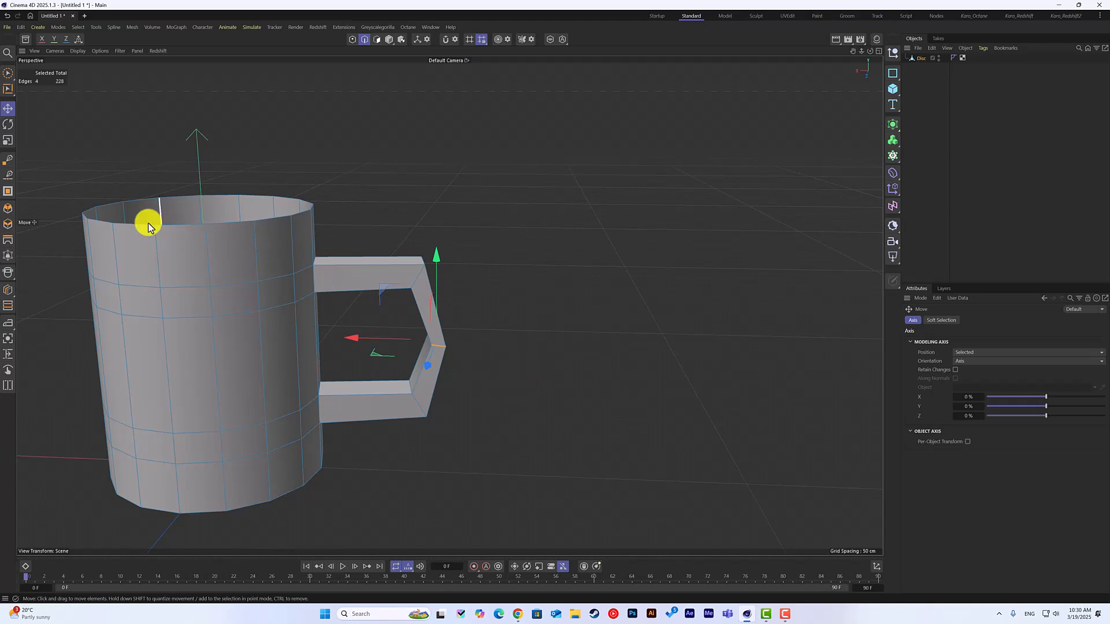
- Scale the handle's selected middle edge loop slightly smaller along the X axis
click(8, 144)
mouse_move(351, 338)
mouse_down()
mouse_move(379, 340)
mouse_move(362, 338)
mouse_up()
alt+drag(532, 354, 403, 361)
drag(320, 327, 421, 466)
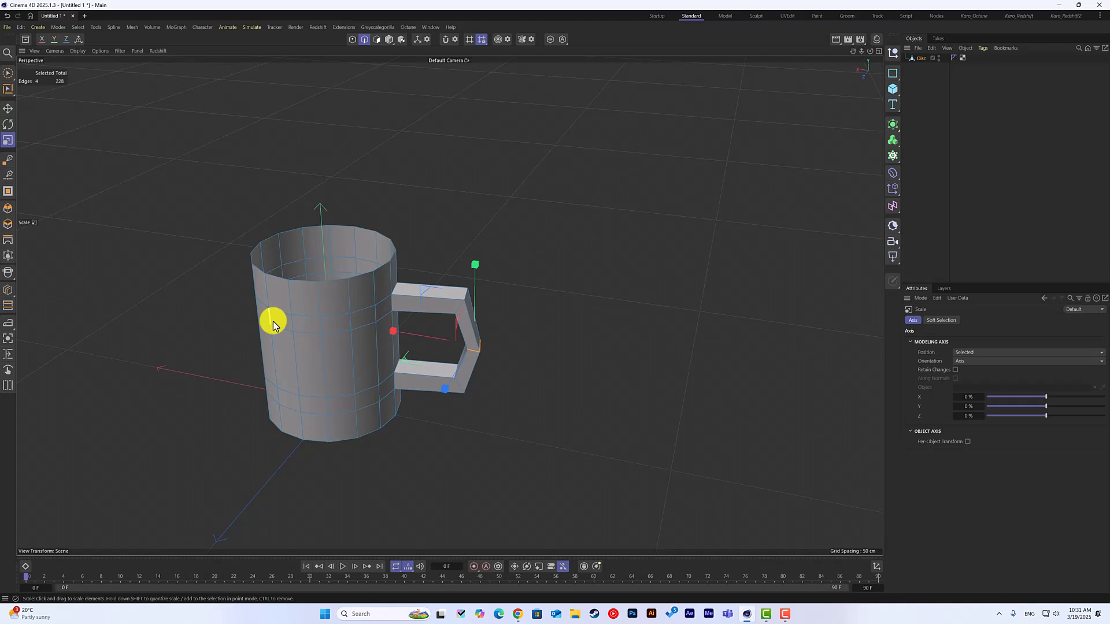
alt+drag(392, 253, 417, 268)
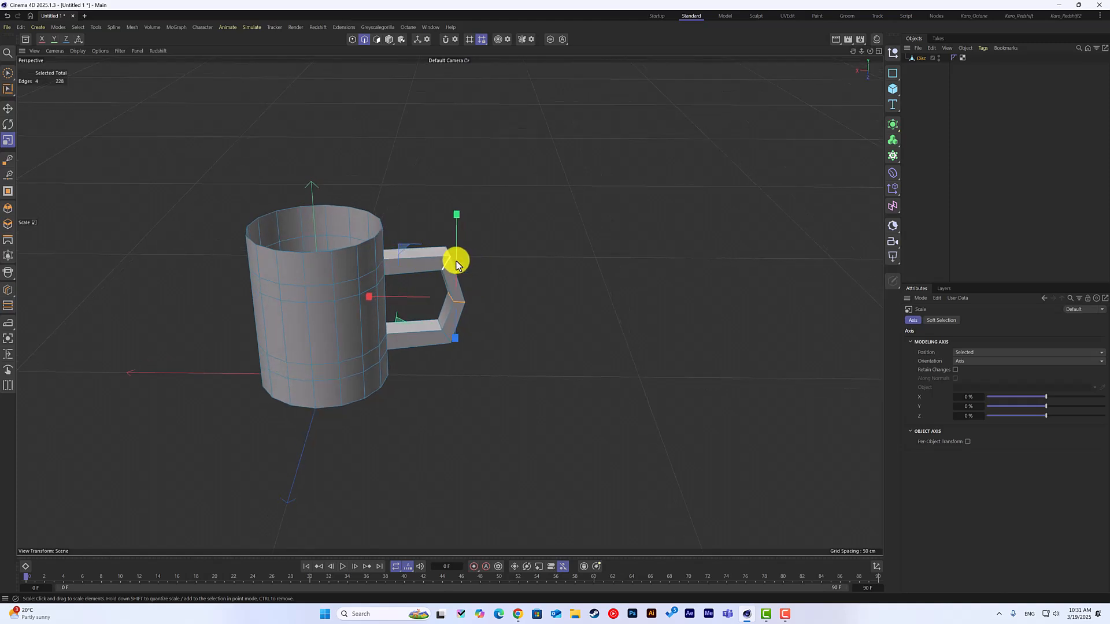
- Examine the bent handle's width and shape from its outer side and from above
alt+drag(467, 316, 360, 258)
alt+middle_drag(617, 335, 523, 332)
scroll(518, 328, up, 4)
mouse_move(517, 328)
alt+mouse_down()
mouse_move(527, 333)
mouse_move(521, 322)
alt+mouse_up()
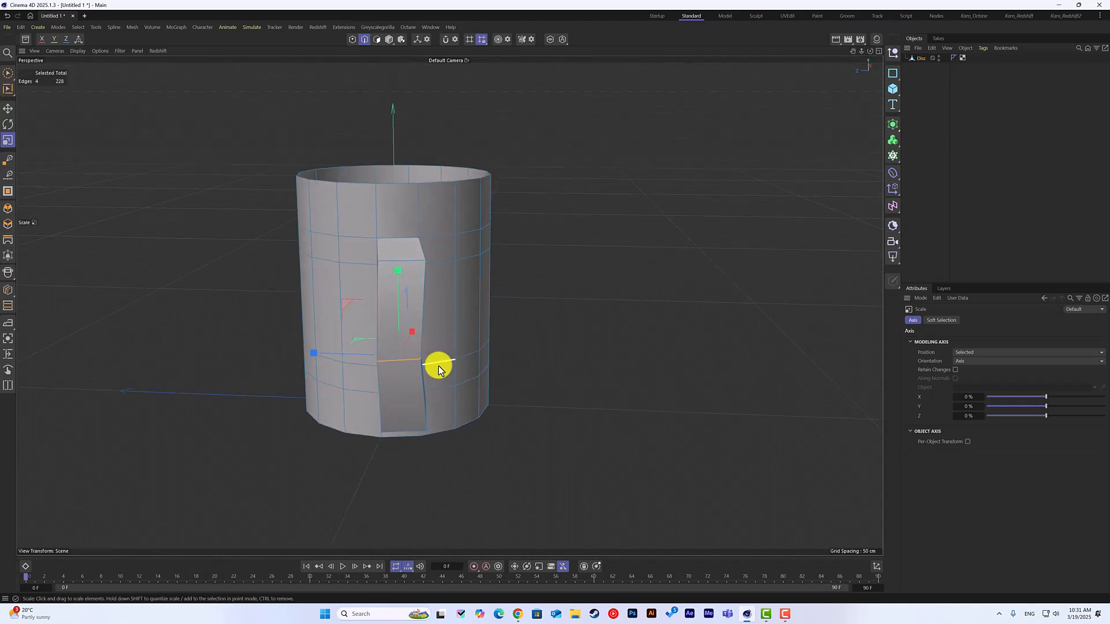
drag(407, 357, 630, 393)
scroll(460, 398, down, 4)
scroll(469, 393, down, 3)
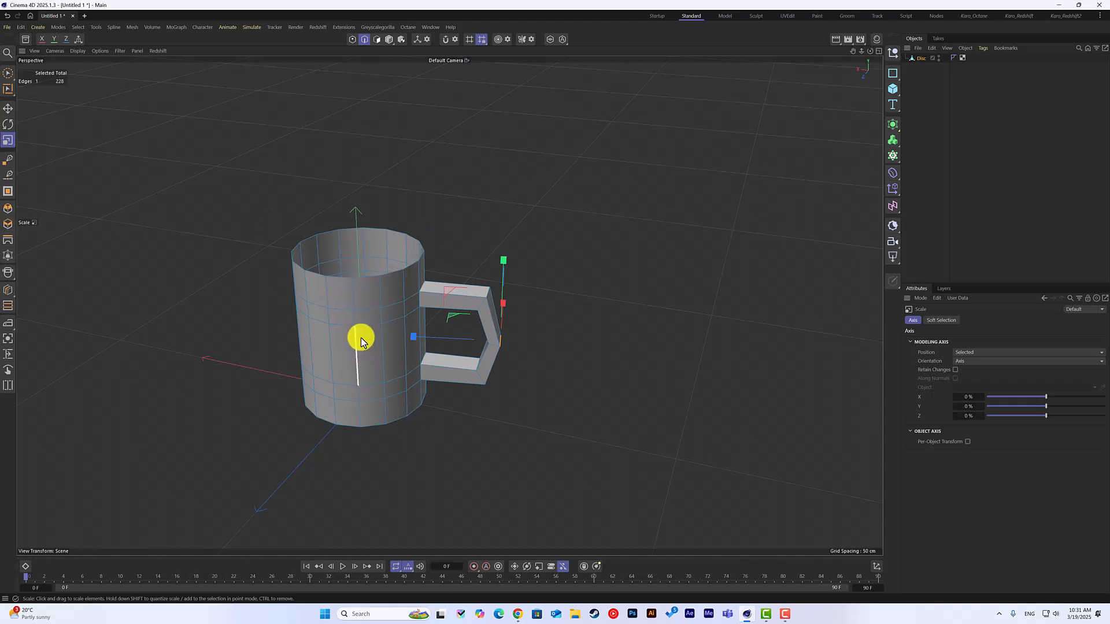
alt+drag(392, 335, 585, 309)
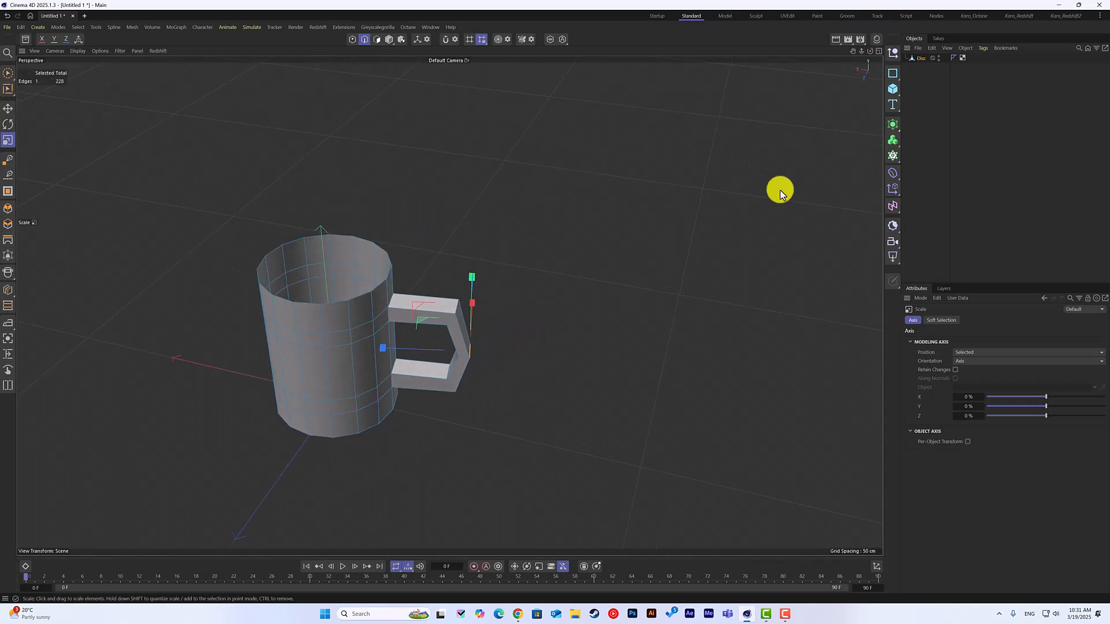
- Add a Subdivision Surface generator, nest the Disc under it, and clear the edge selection
click(892, 126)
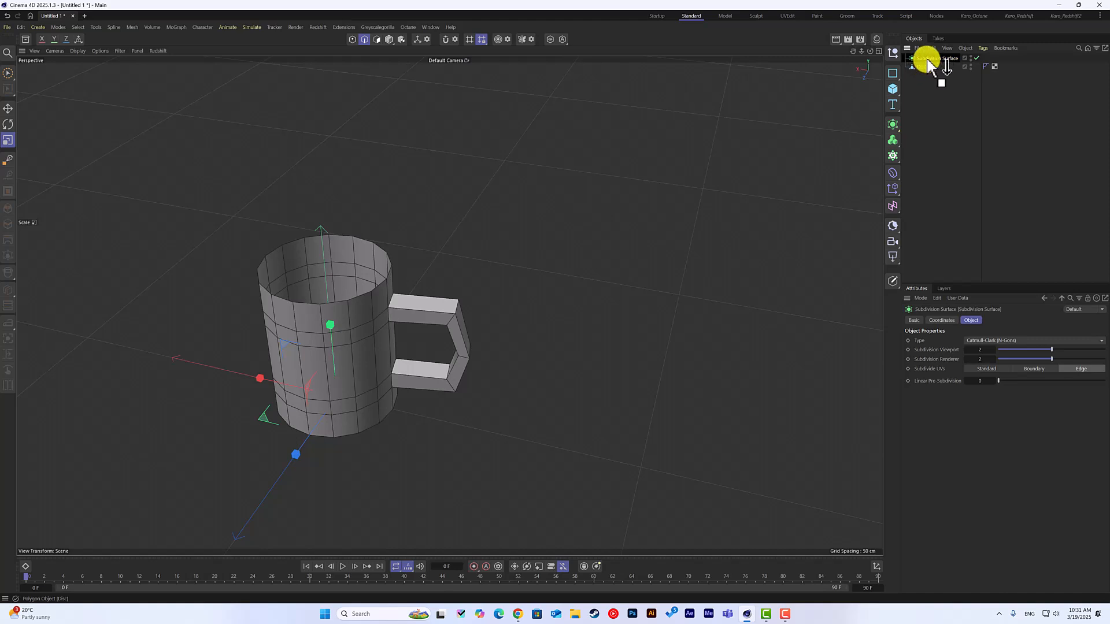
drag(928, 60, 924, 56)
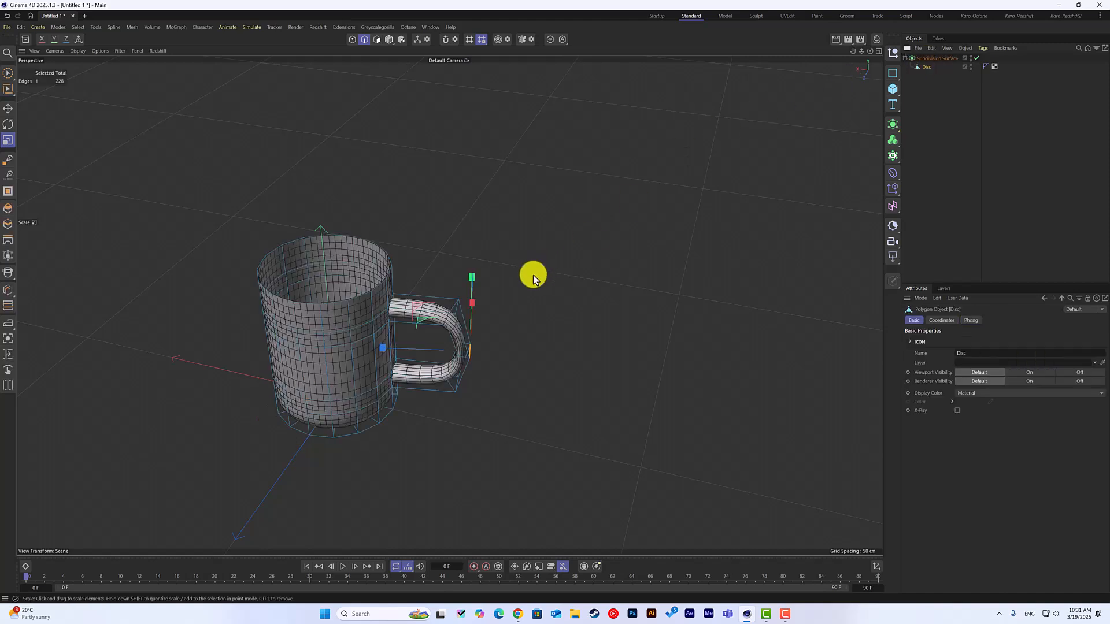
click(534, 381)
alt+drag(535, 380, 565, 393)
alt+middle_drag(565, 390, 576, 388)
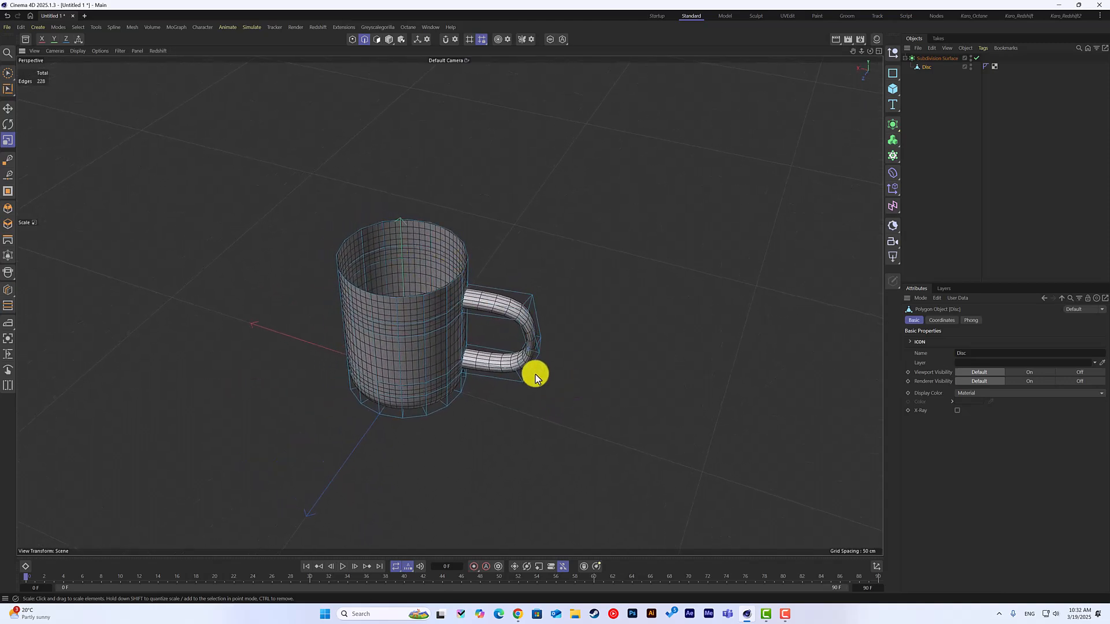
alt+drag(499, 316, 399, 258)
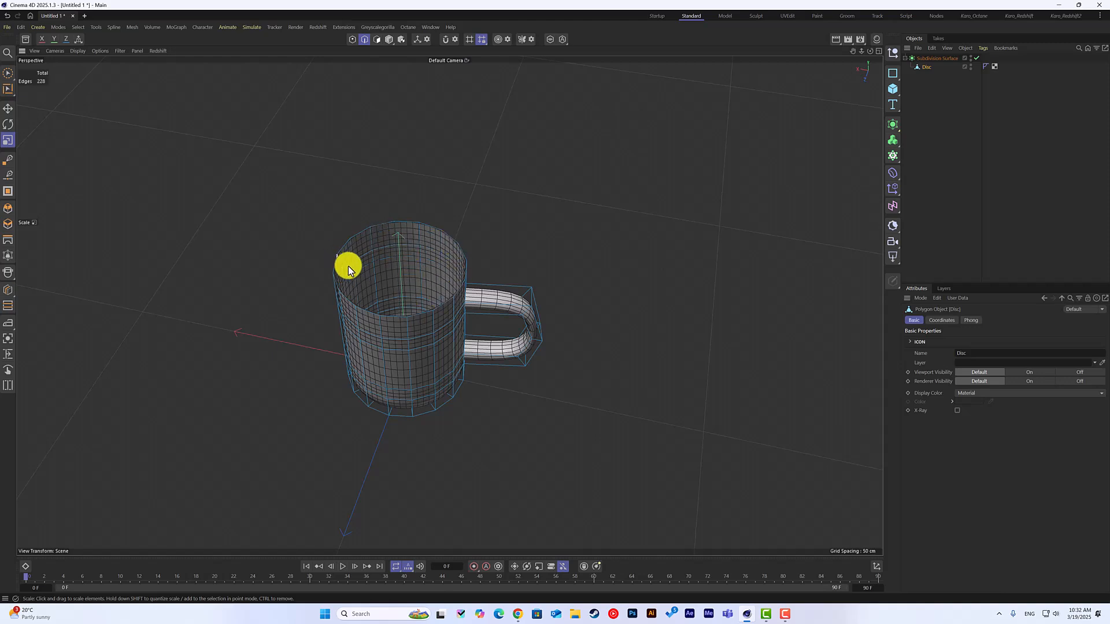
mouse_move(381, 299)
alt+mouse_down()
mouse_move(512, 345)
mouse_move(470, 352)
mouse_move(483, 349)
mouse_move(384, 290)
alt+mouse_up()
click(215, 214)
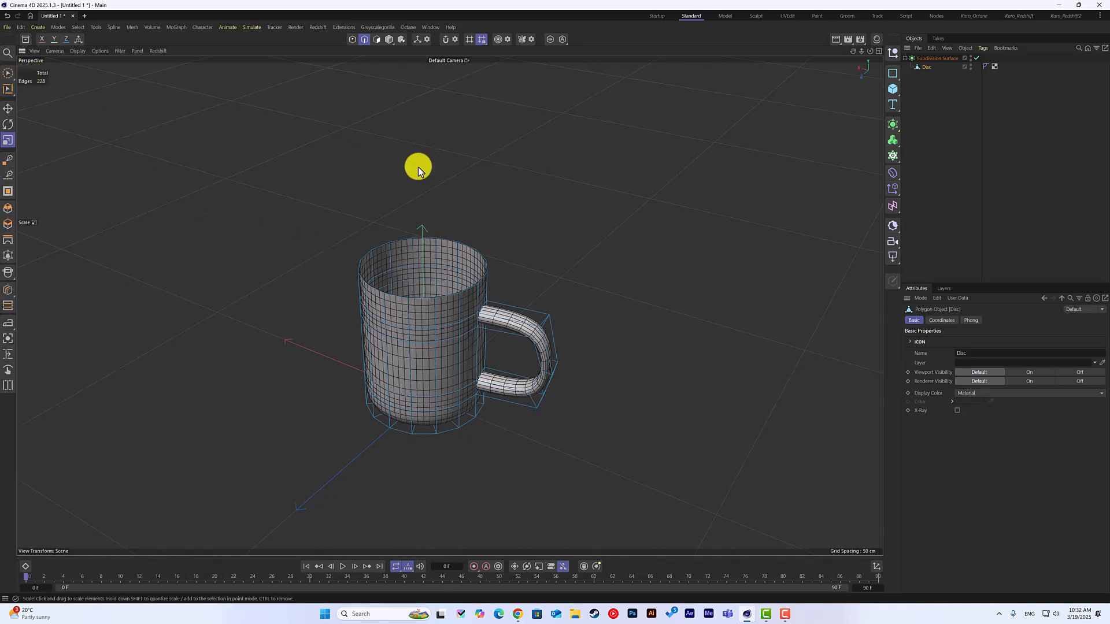
- In polygon mode, select all of the mug's polygons and thicken them by about 18.4 cm
click(377, 40)
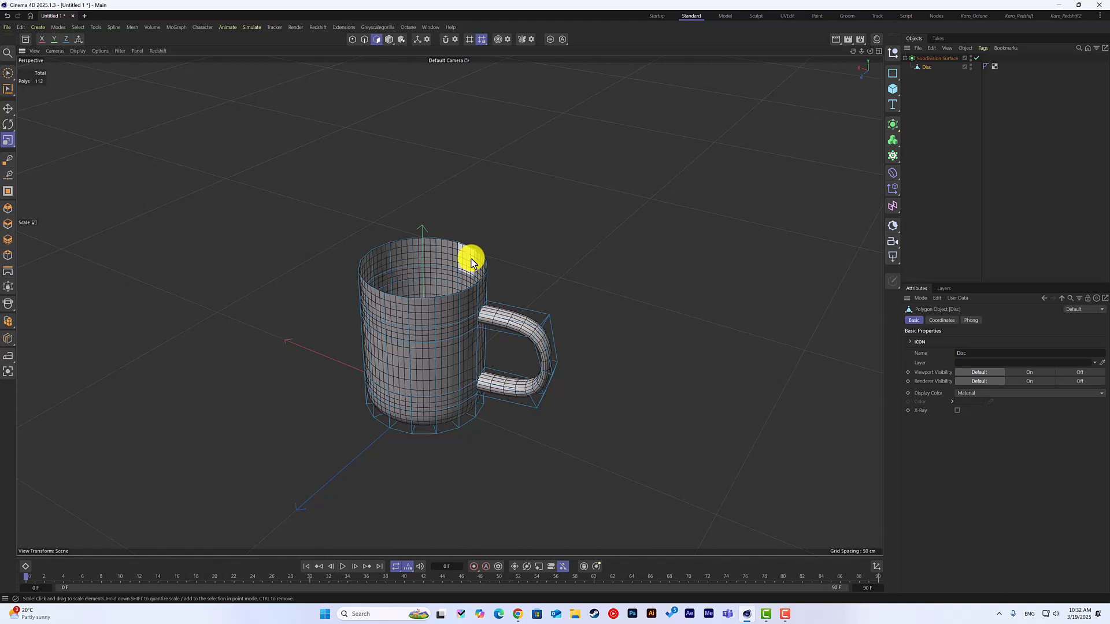
key(ctrl+a)
alt+drag(392, 314, 425, 330)
alt+middle_drag(424, 330, 367, 320)
alt+drag(367, 323, 369, 312)
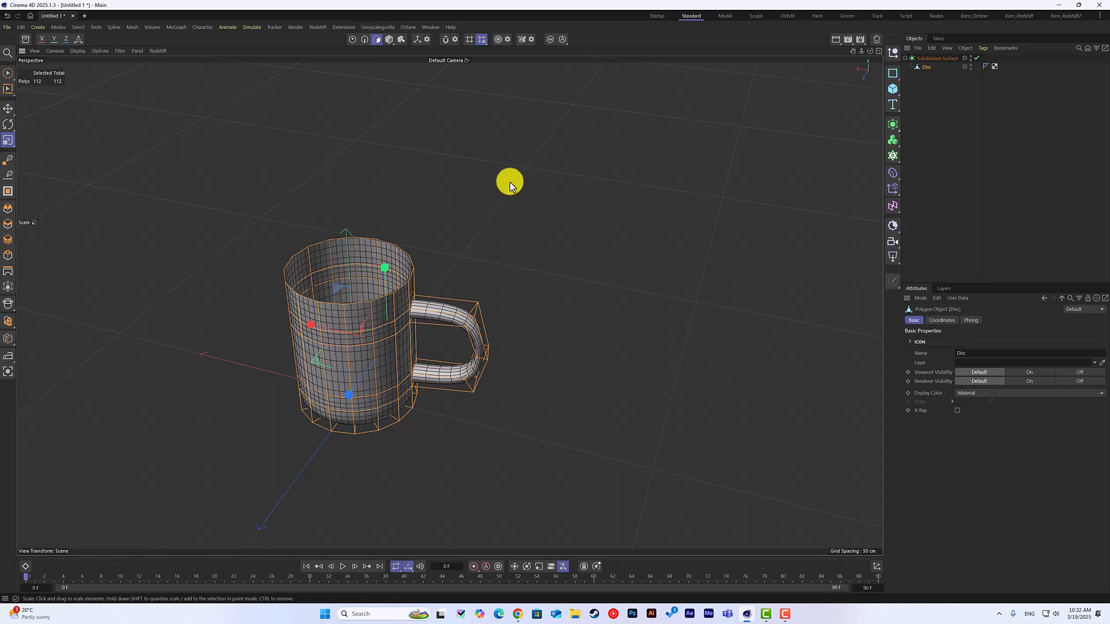
alt+right_drag(509, 182, 651, 162)
right_click(654, 152)
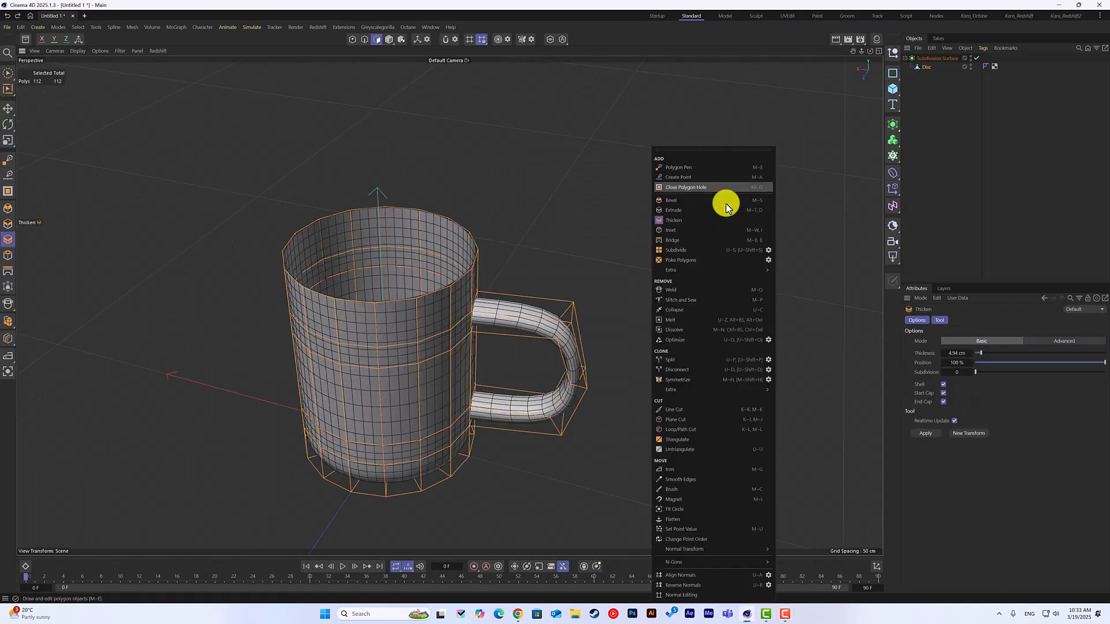
click(679, 226)
drag(580, 237, 520, 287)
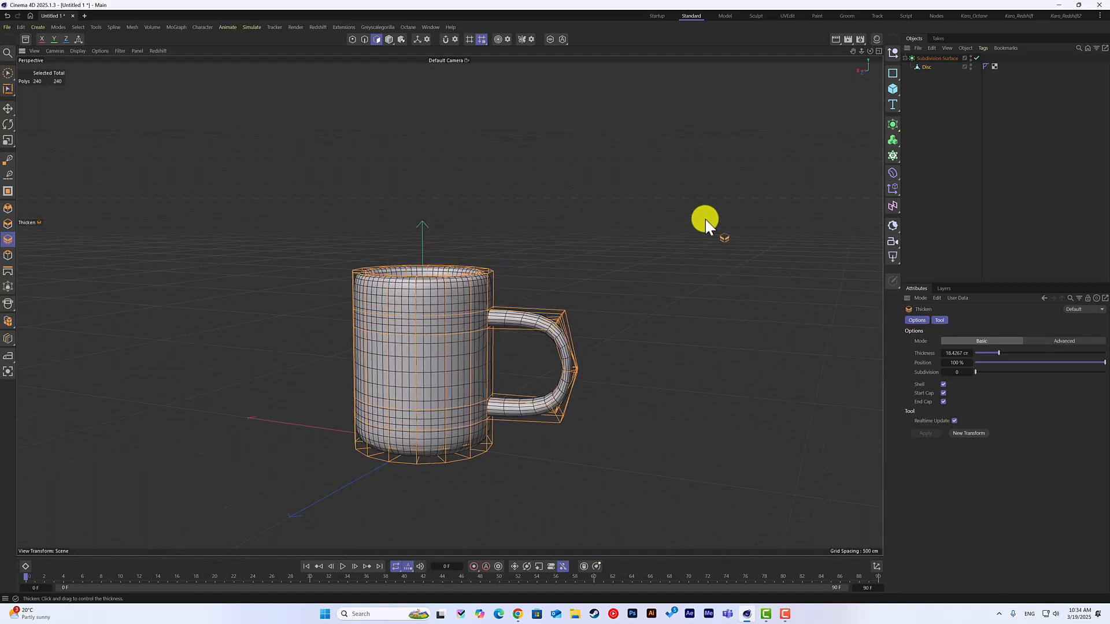
- Leave the Thicken tool and deselect the mug's polygons and the Disc object
click(8, 108)
click(405, 168)
alt+drag(498, 234, 549, 300)
click(1007, 166)
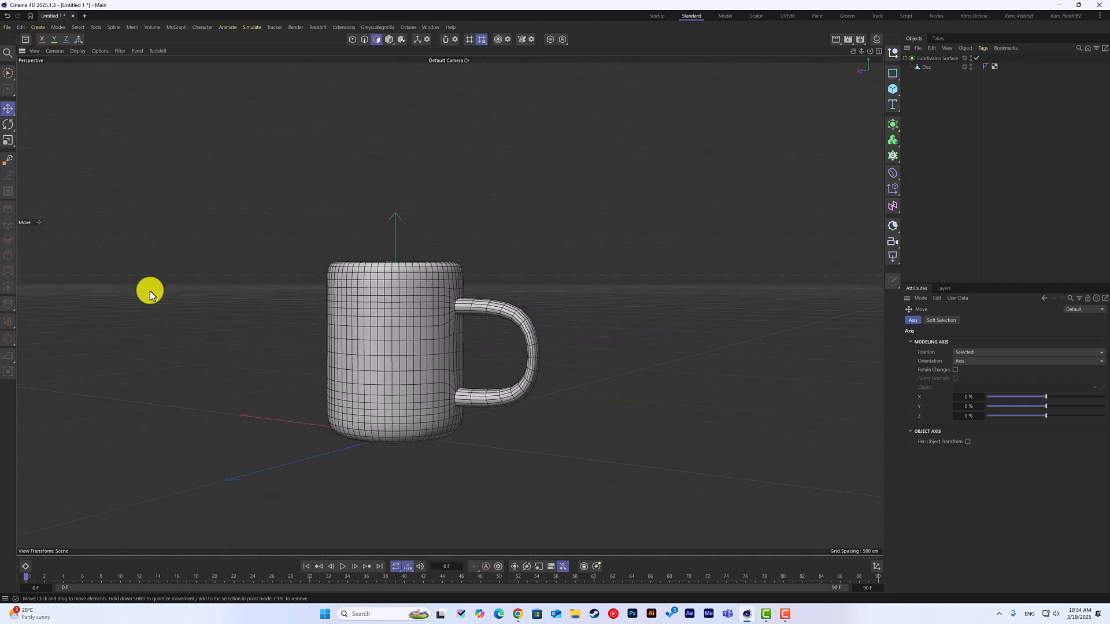